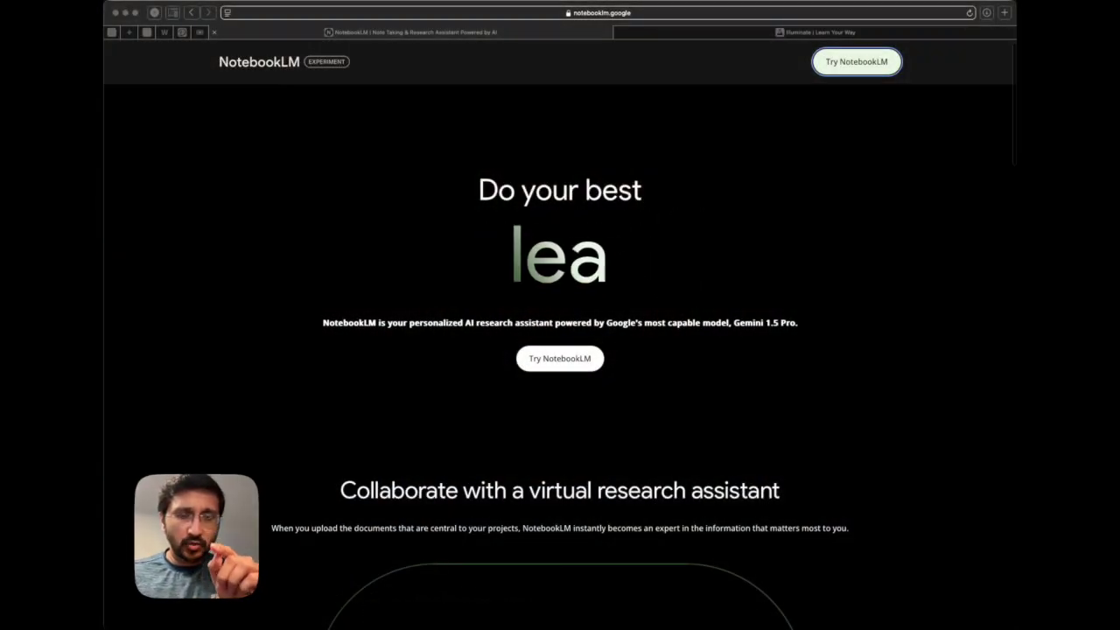
# Scroll through the NotebookLM landing page to its privacy statement and press mentions
pyautogui.scroll(-5, 560, 350)
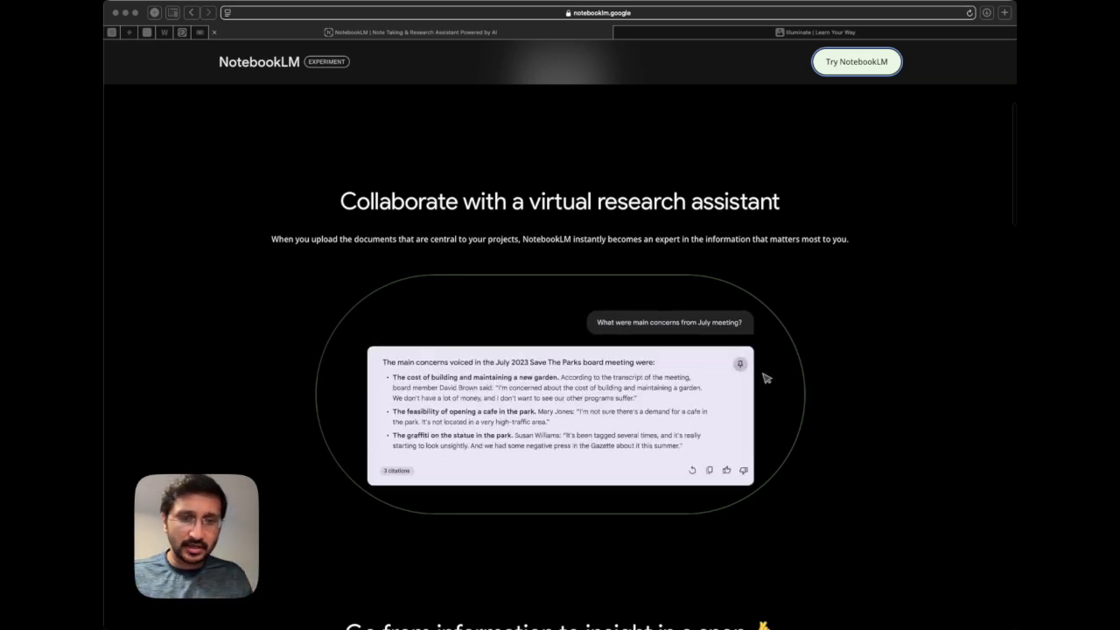
pyautogui.scroll(-5, 560, 350)
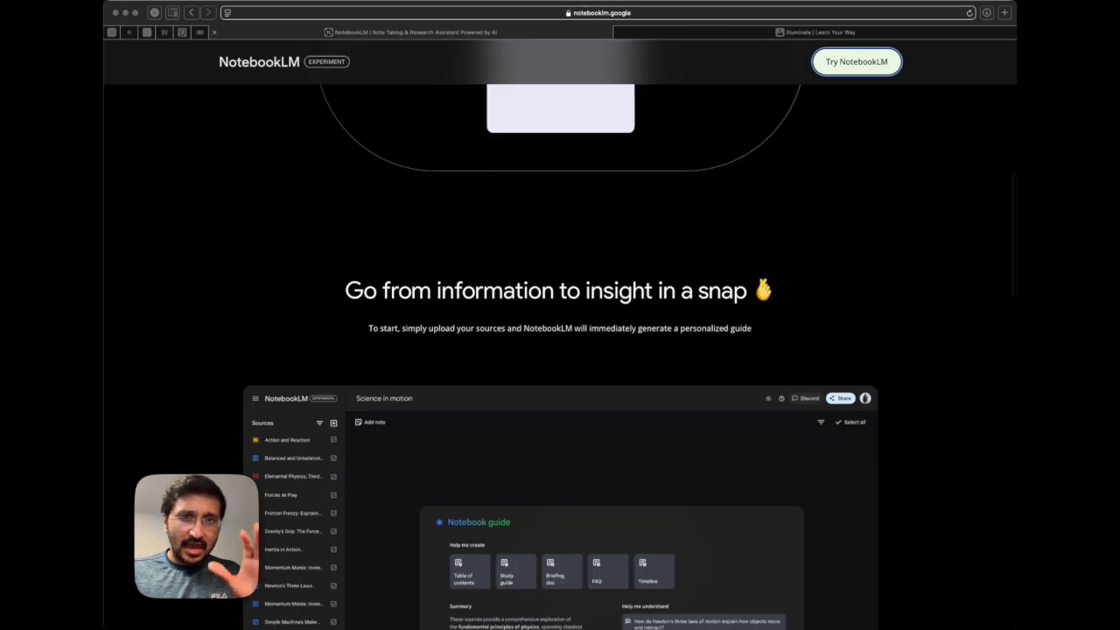
pyautogui.scroll(-2, 559, 349)
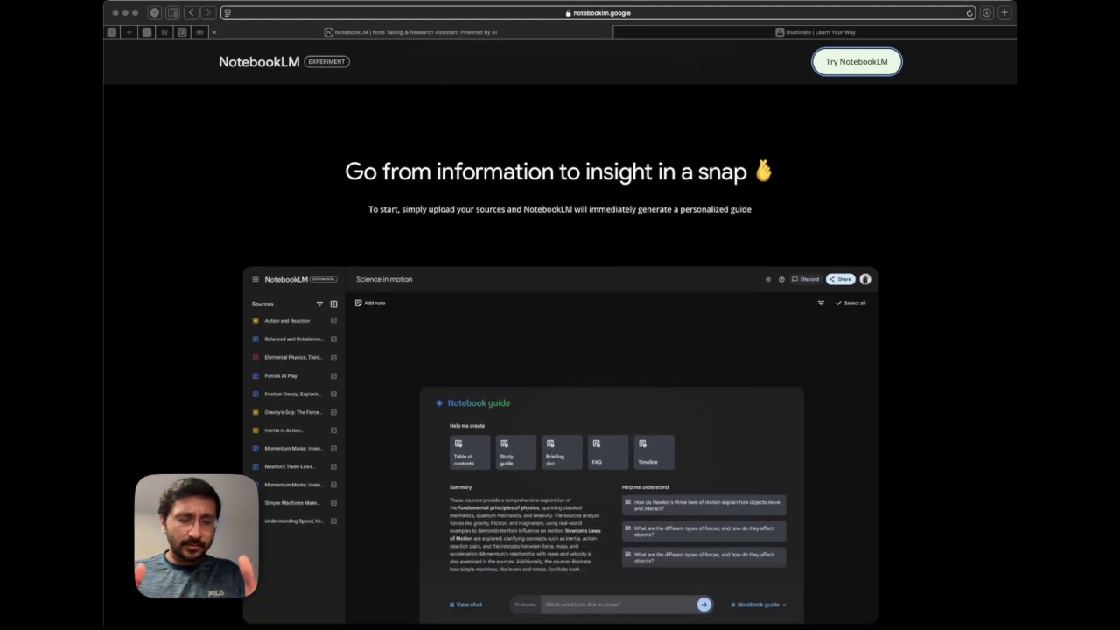
pyautogui.scroll(-1, 560, 349)
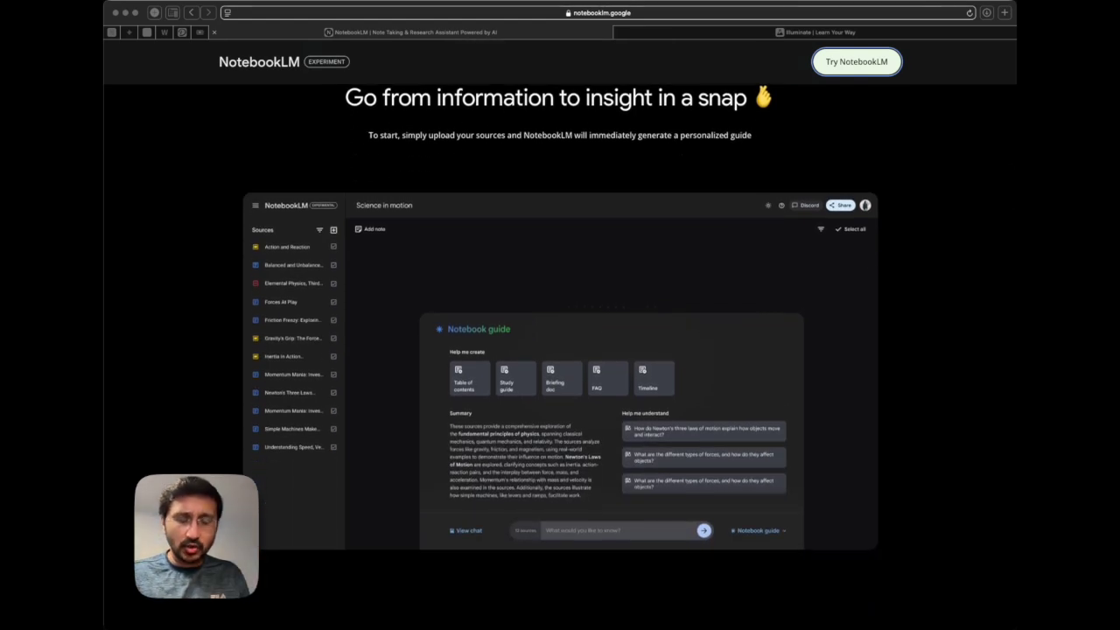
pyautogui.scroll(-1, 560, 350)
pyautogui.scroll(-2, 560, 350)
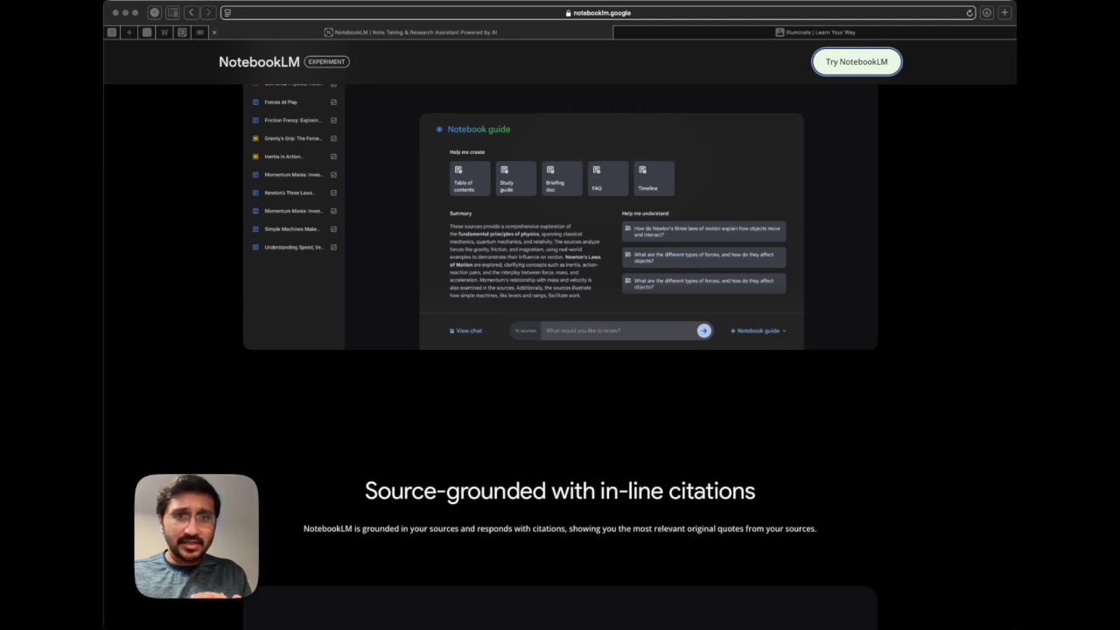
pyautogui.scroll(-2, 560, 349)
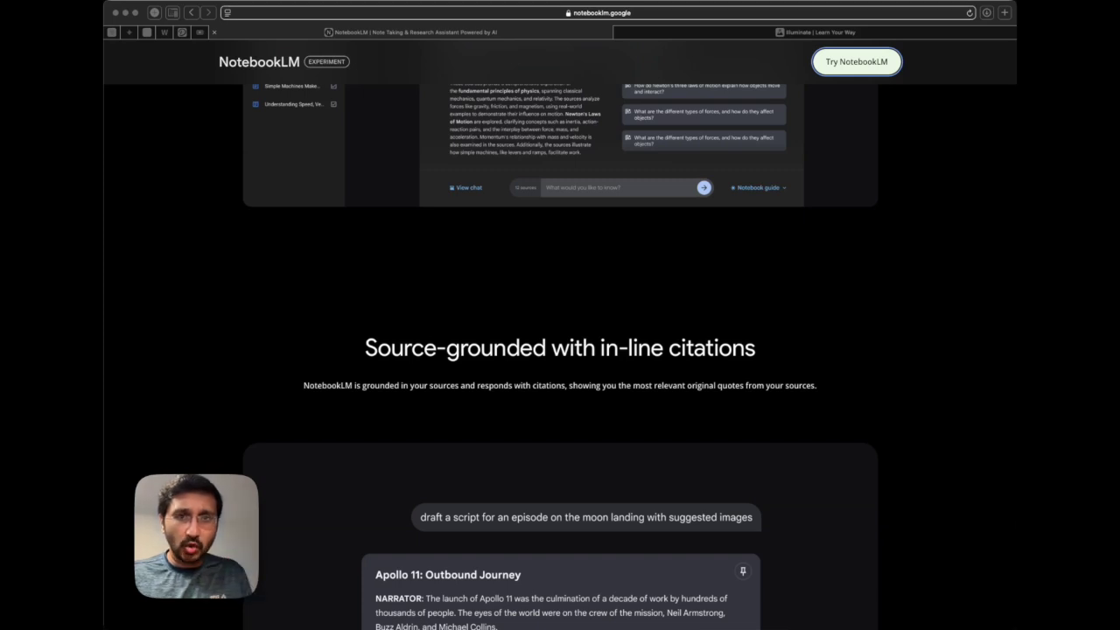
pyautogui.scroll(-4, 641, 527)
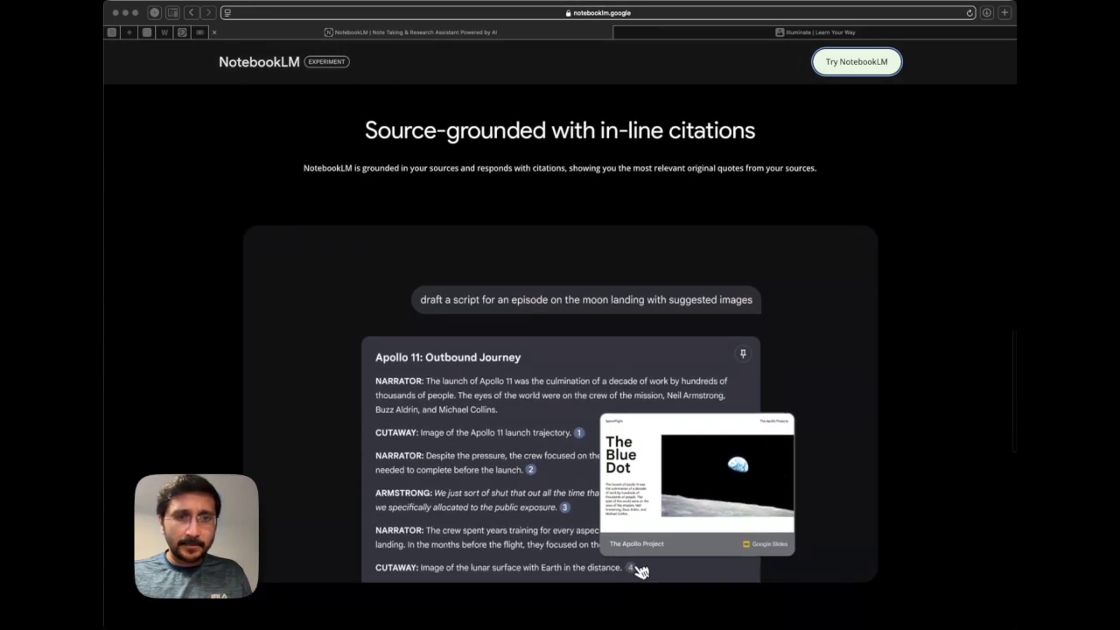
pyautogui.scroll(-4, 559, 350)
pyautogui.scroll(-5, 560, 350)
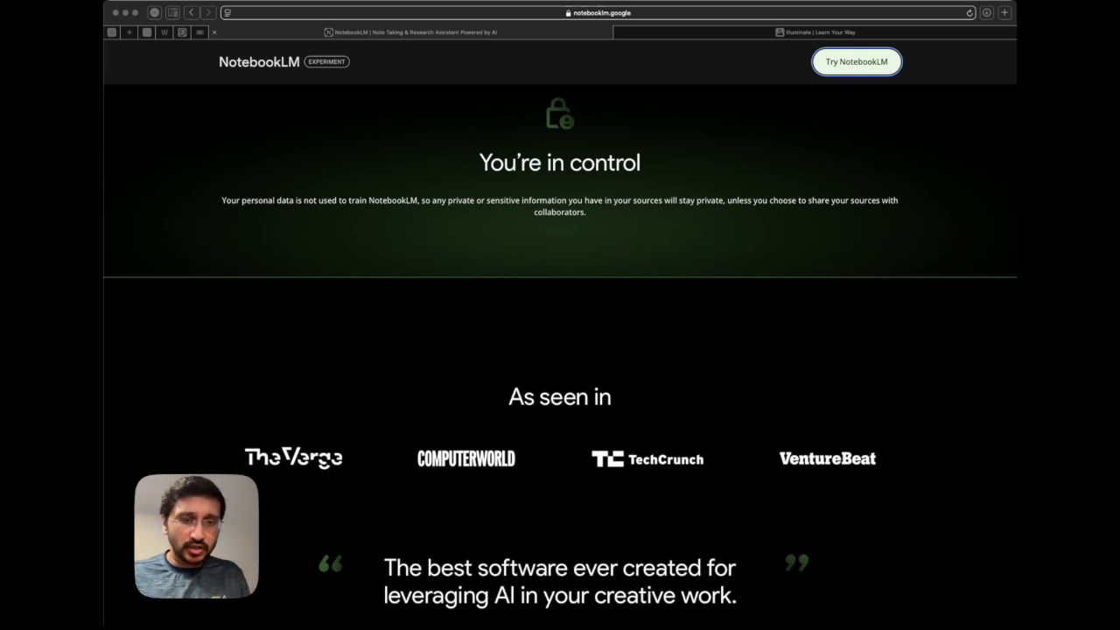
pyautogui.scroll(-3, 452, 333)
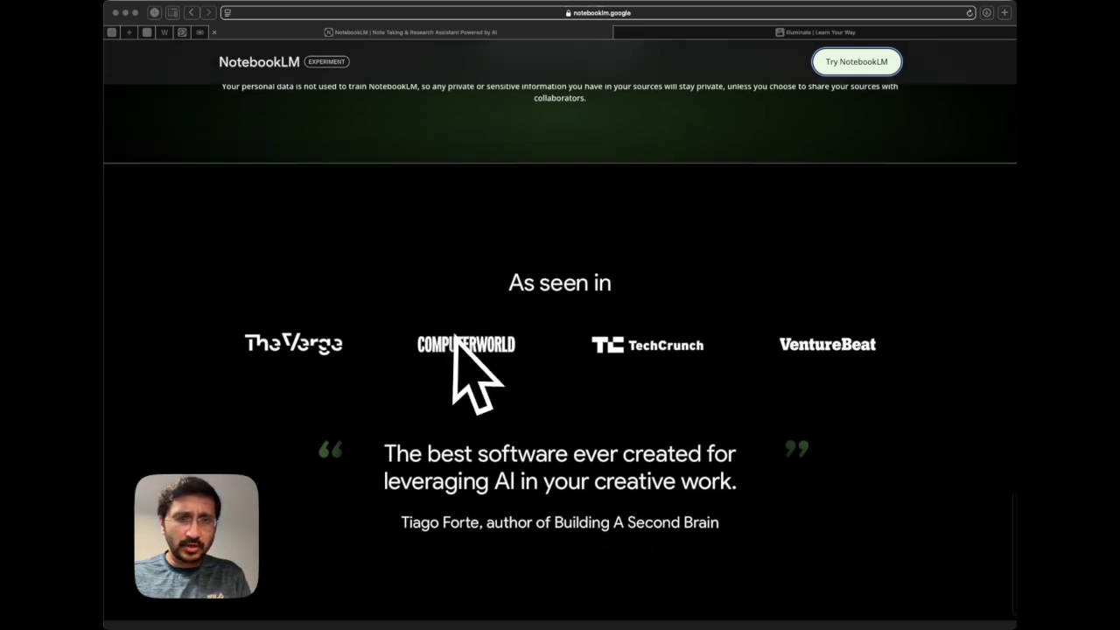
pyautogui.scroll(3, 455, 335)
pyautogui.scroll(3, 453, 335)
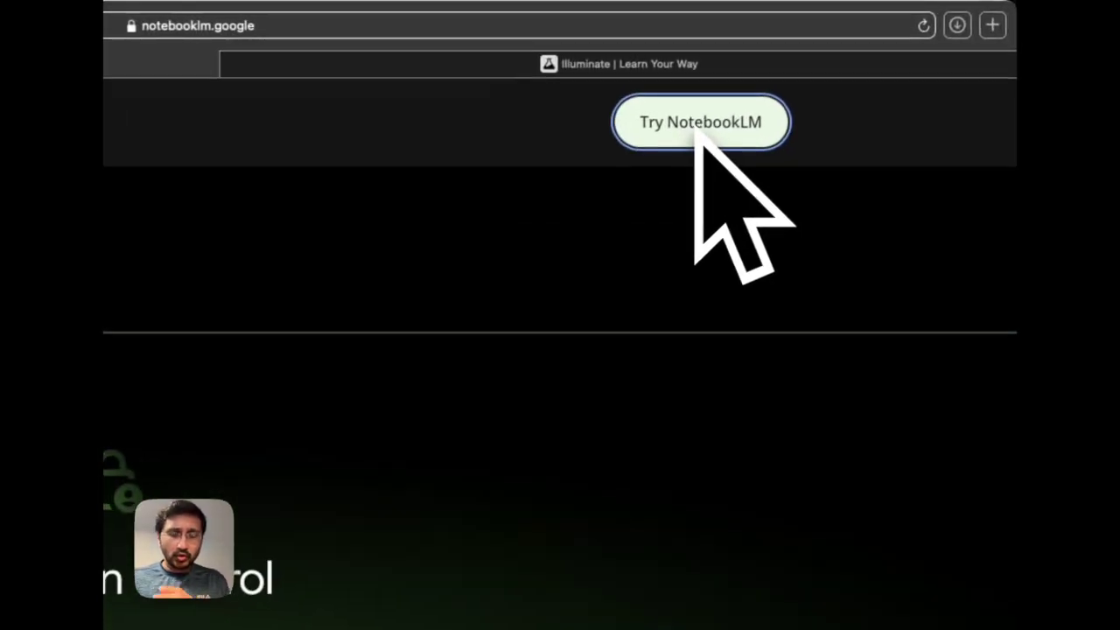
pyautogui.click(707, 131)
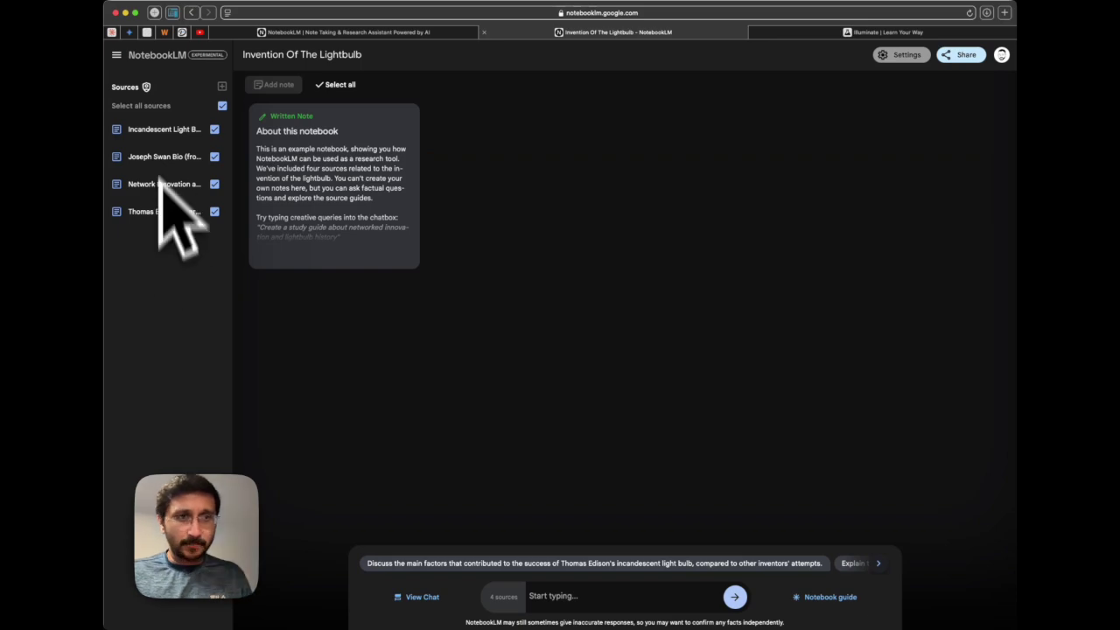
pyautogui.click(194, 13)
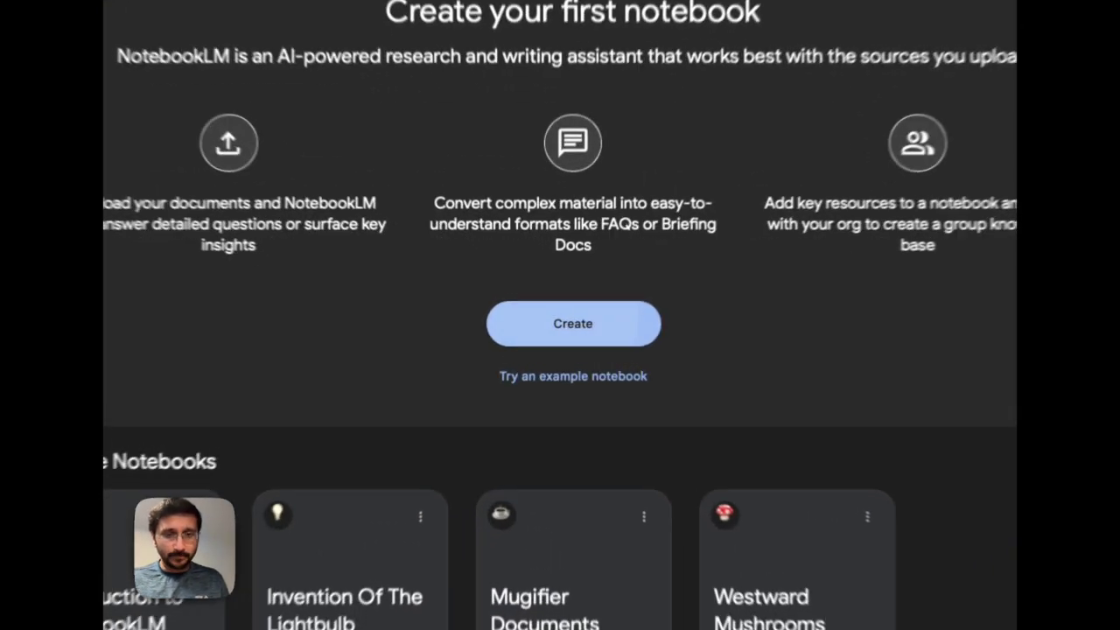
# Create a new Untitled notebook, bringing up its Add sources dialog
pyautogui.click(559, 323)
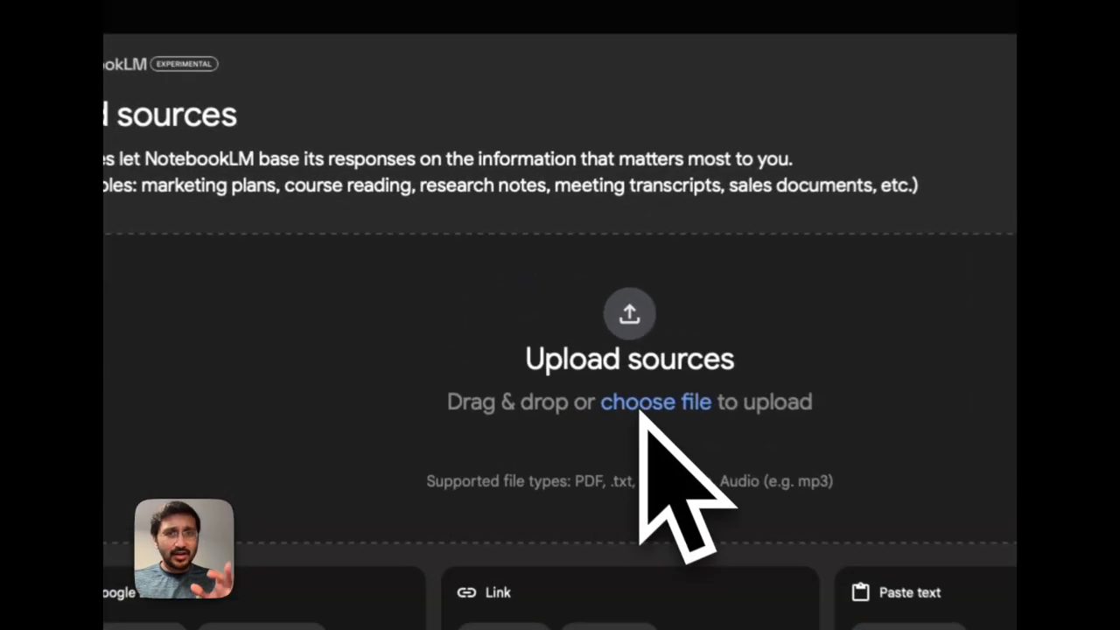
# Upload the five PDFs from the QC folder, including B.Tech project.pdf, Mosca.pdf and qcnotes.pdf
pyautogui.click(593, 357)
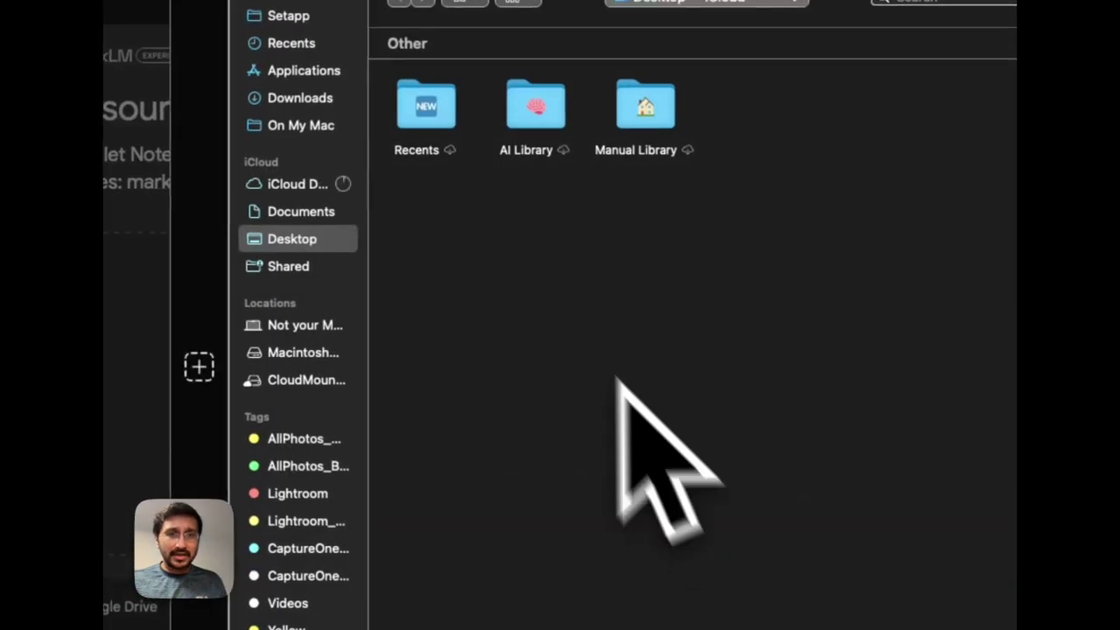
pyautogui.doubleClick(426, 110)
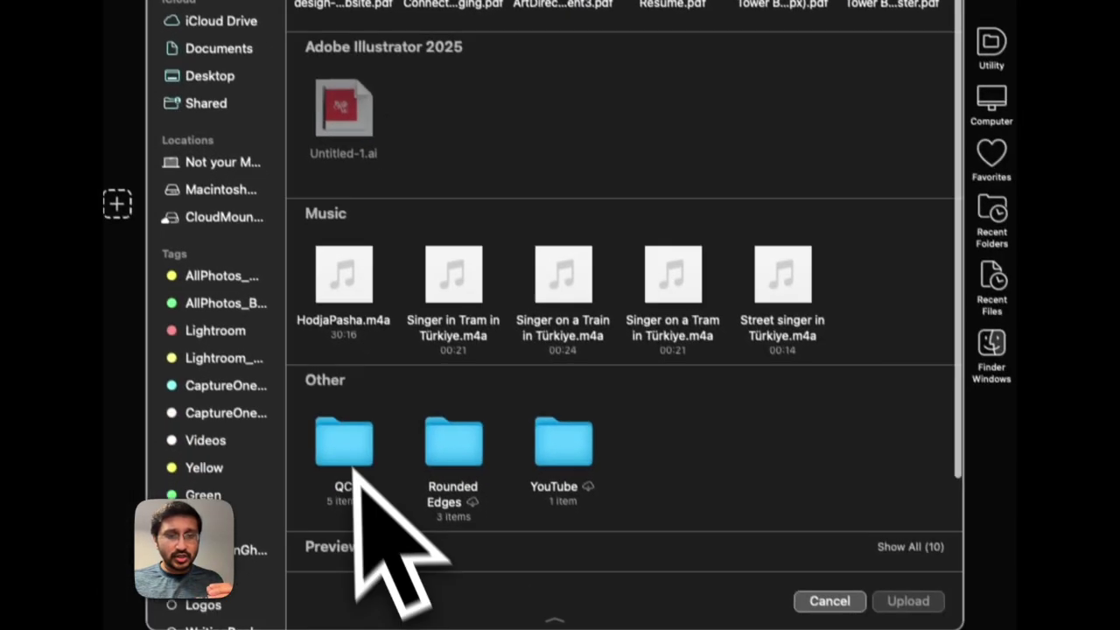
pyautogui.doubleClick(346, 437)
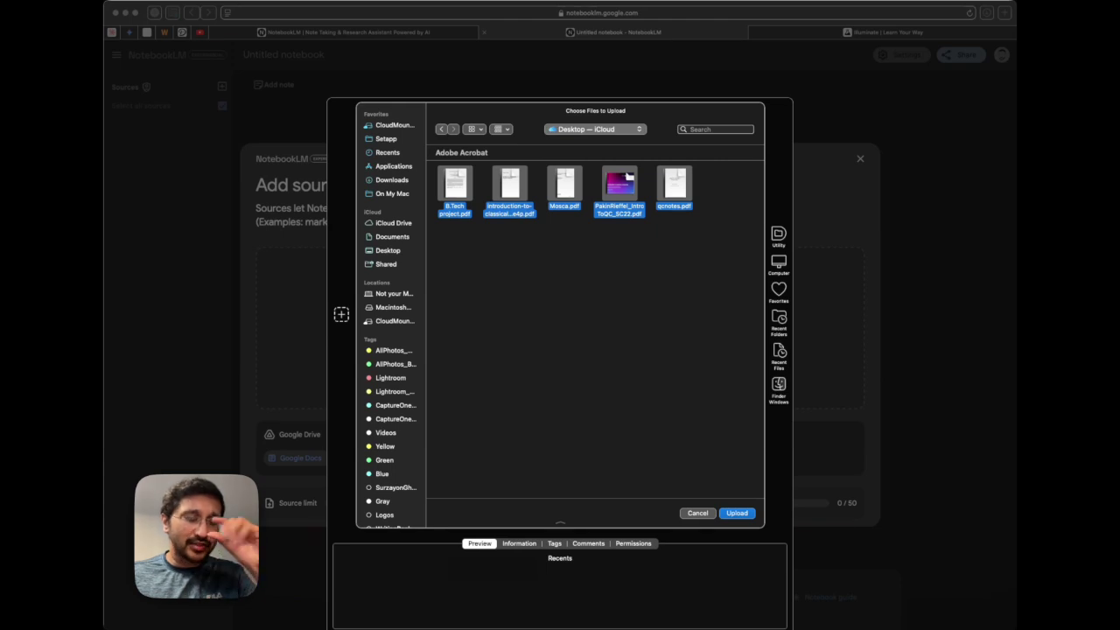
pyautogui.press('Return')
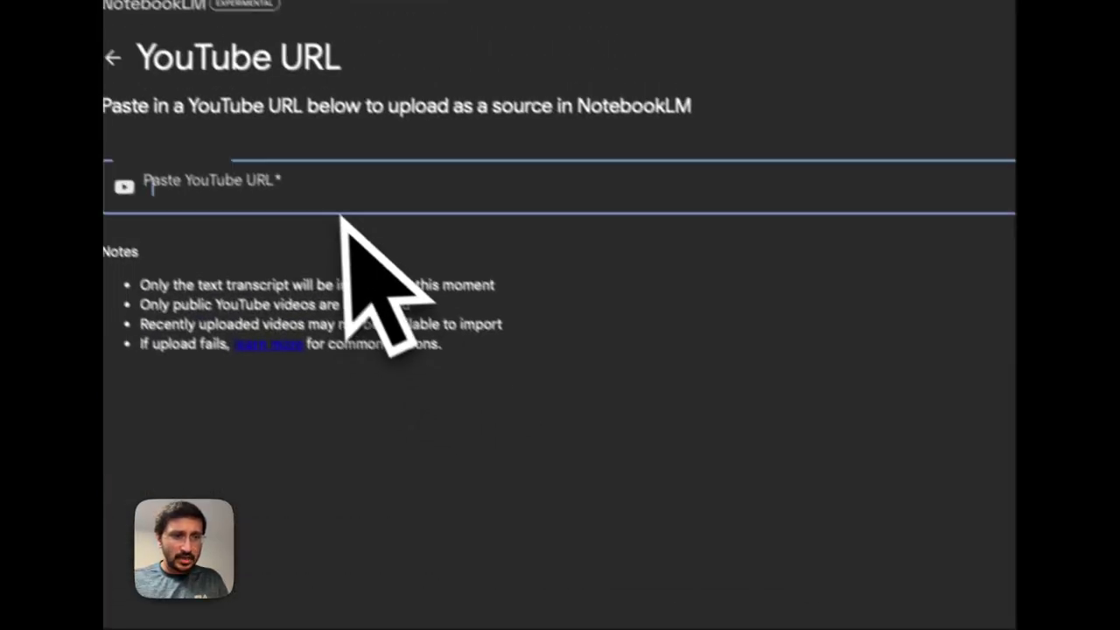
# Add a pasted YouTube link as a source, then delete it after it fails to import
pyautogui.hotkey('ctrl', 'v')
pyautogui.click(838, 425)
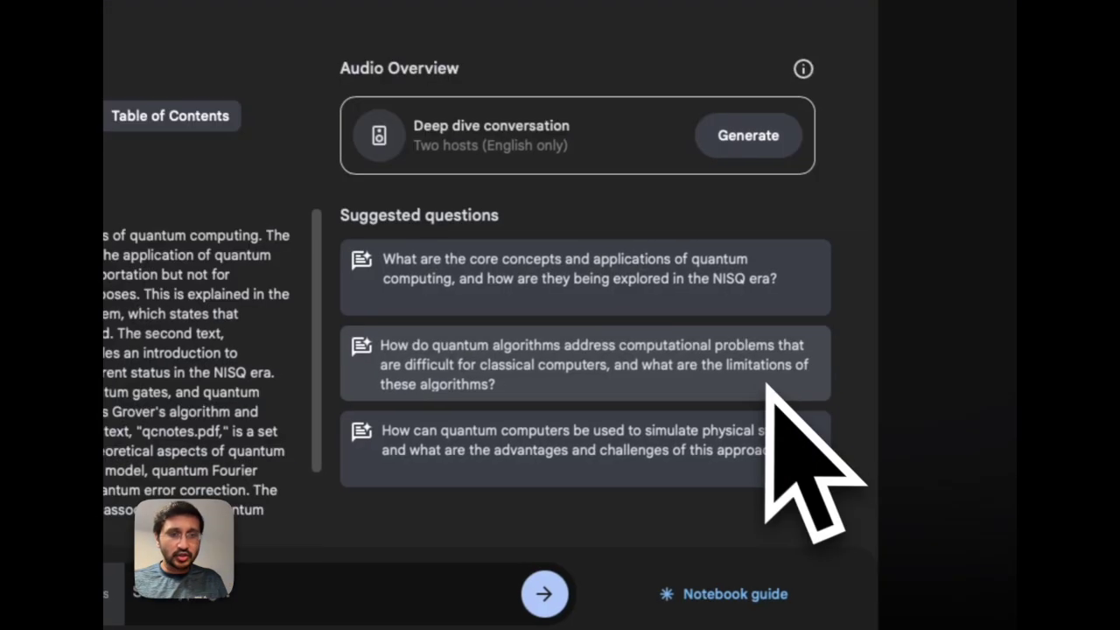
pyautogui.moveTo(221, 212)
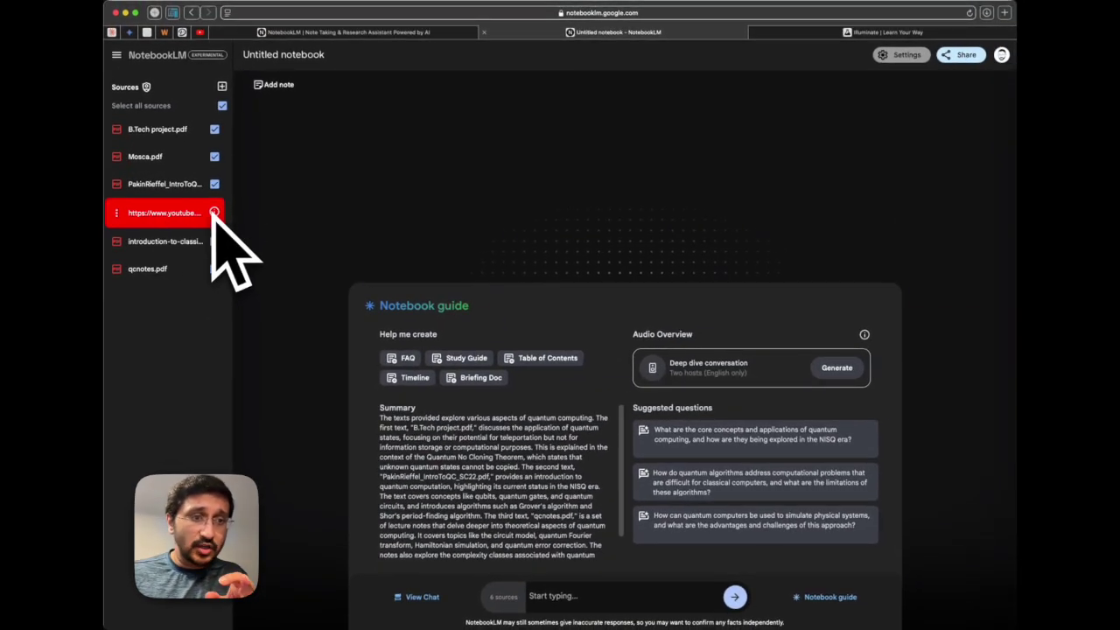
pyautogui.moveTo(219, 212)
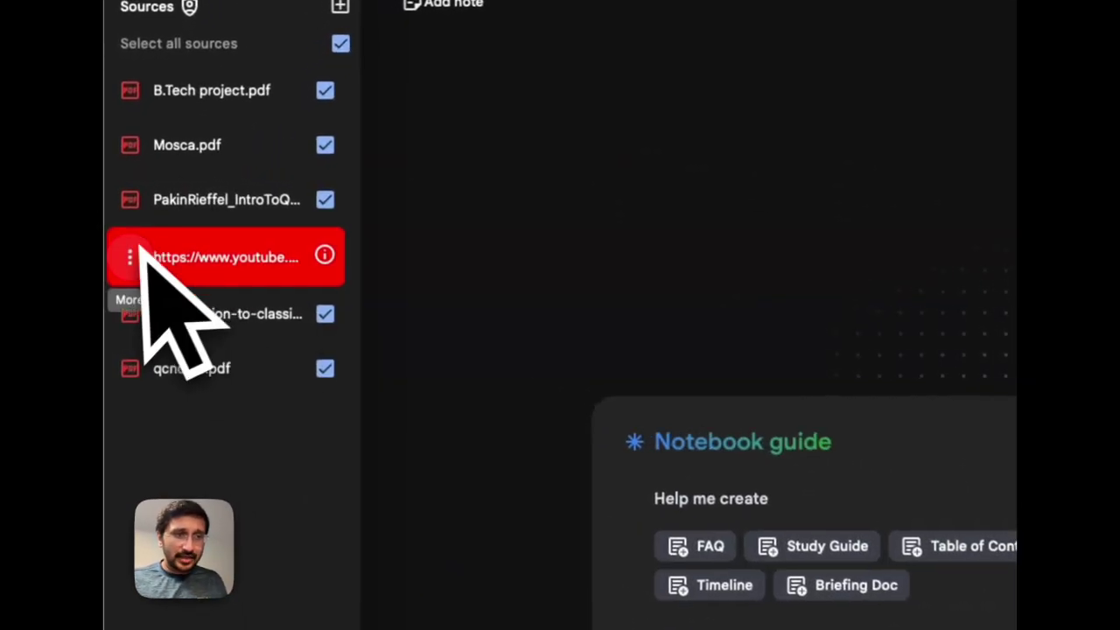
pyautogui.click(117, 211)
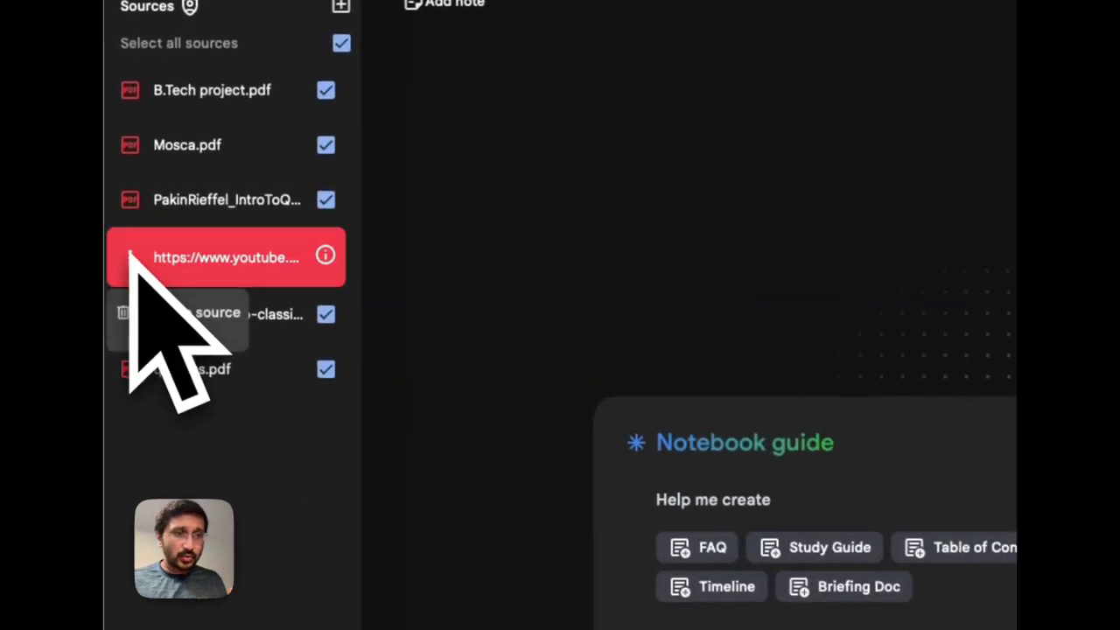
pyautogui.click(146, 316)
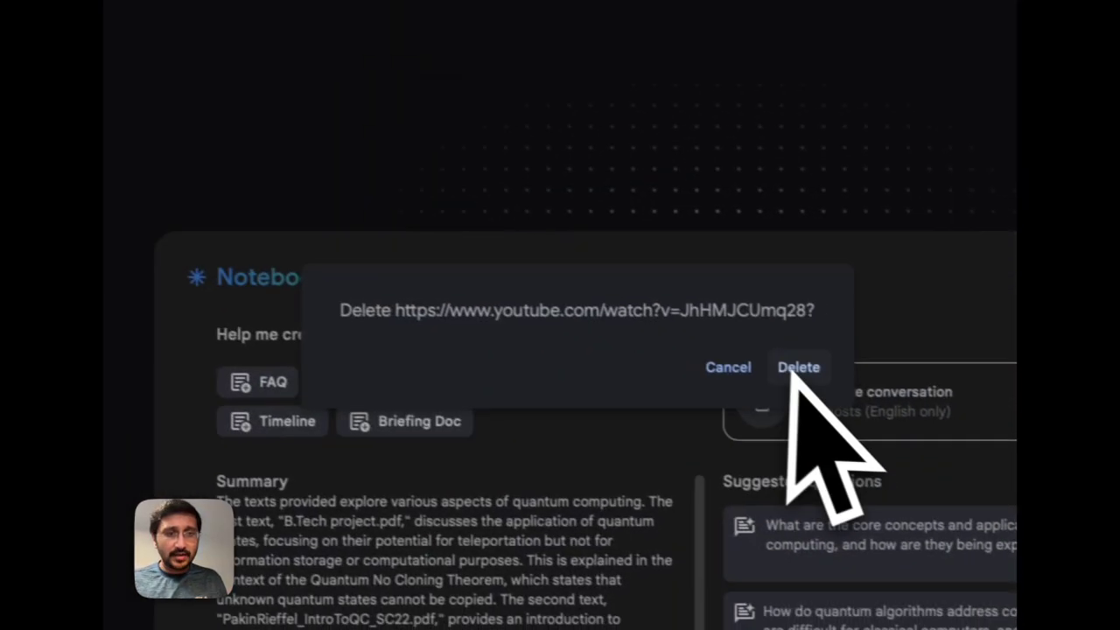
pyautogui.click(792, 366)
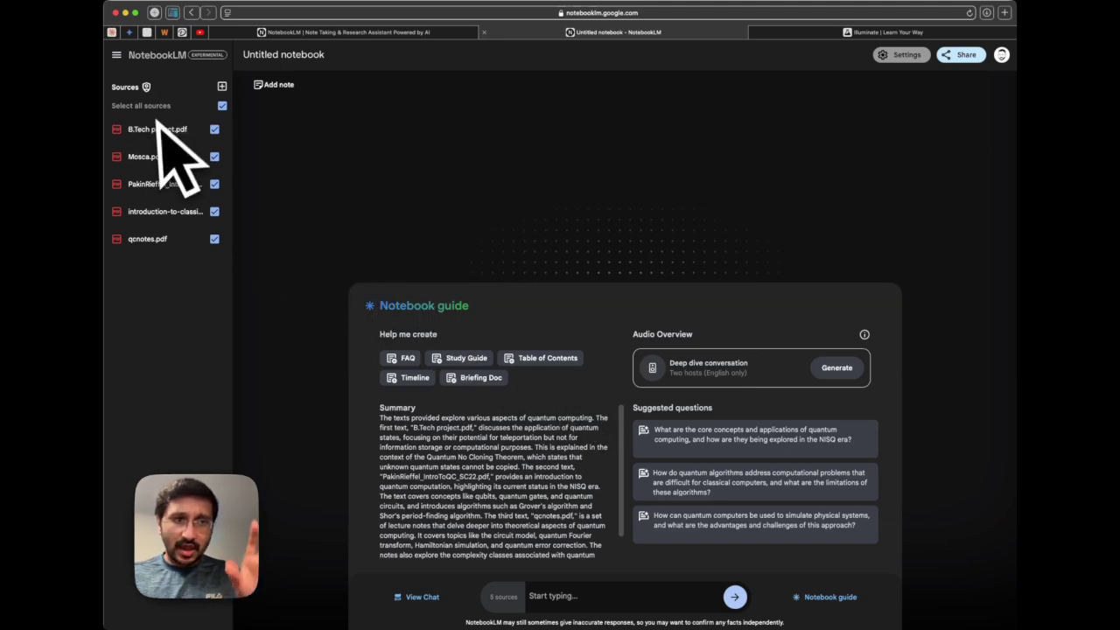
pyautogui.scroll(-2, 494, 428)
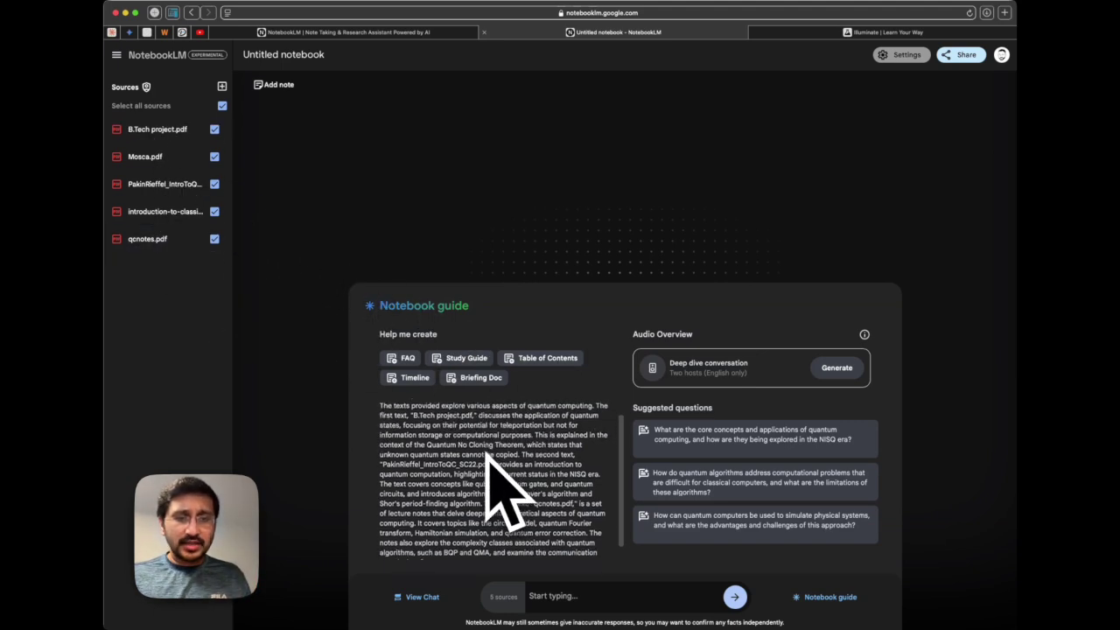
pyautogui.scroll(2, 505, 446)
pyautogui.scroll(-1, 486, 460)
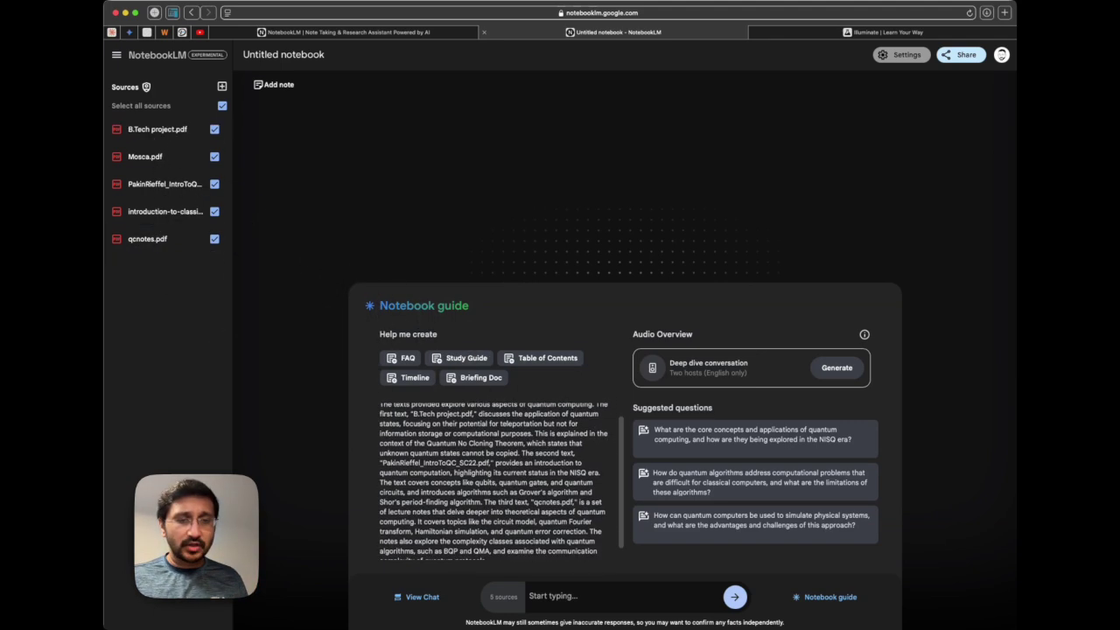
pyautogui.scroll(1, 487, 460)
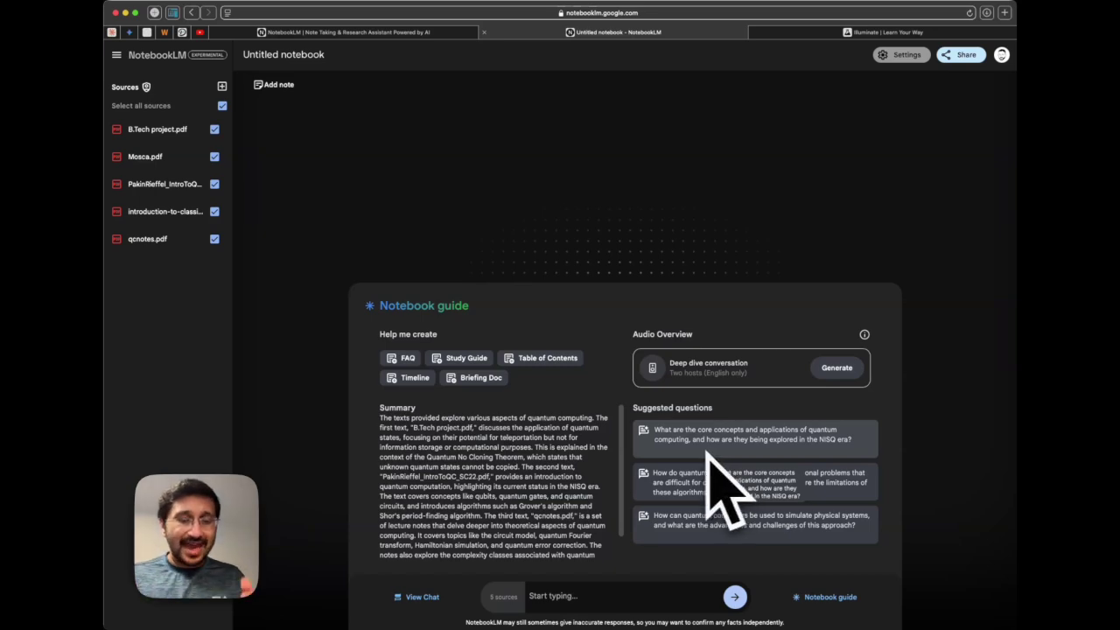
pyautogui.click(614, 598)
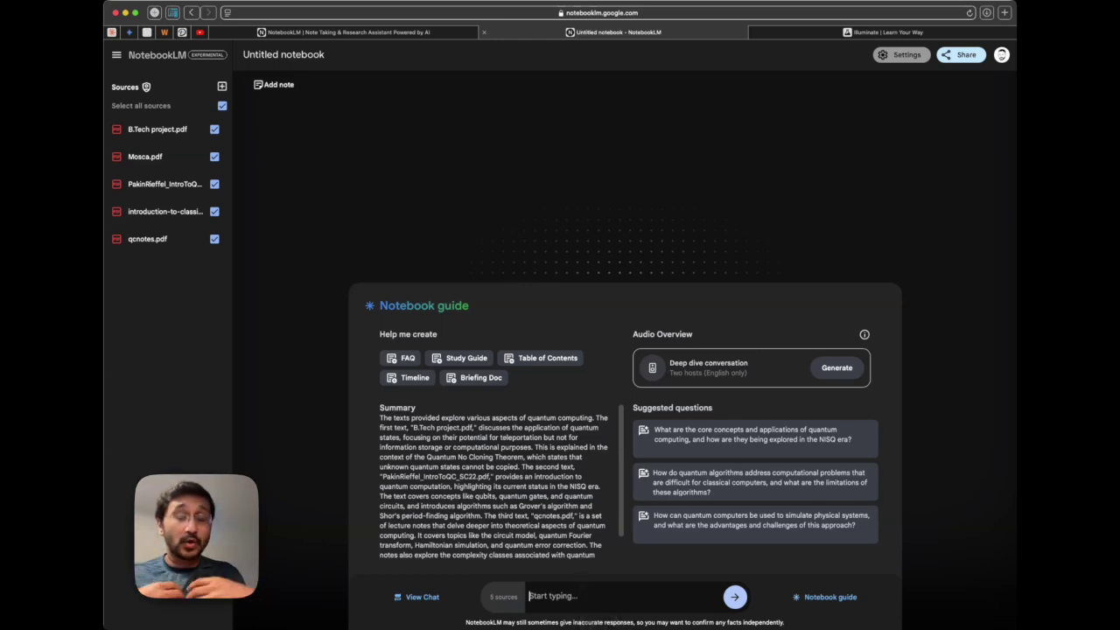
# Send the pasted kid-friendly summary request, then enter 'condense this summary' as the next prompt
pyautogui.write('summarise everything as if you were explaining to a kid')
pyautogui.press('Return')
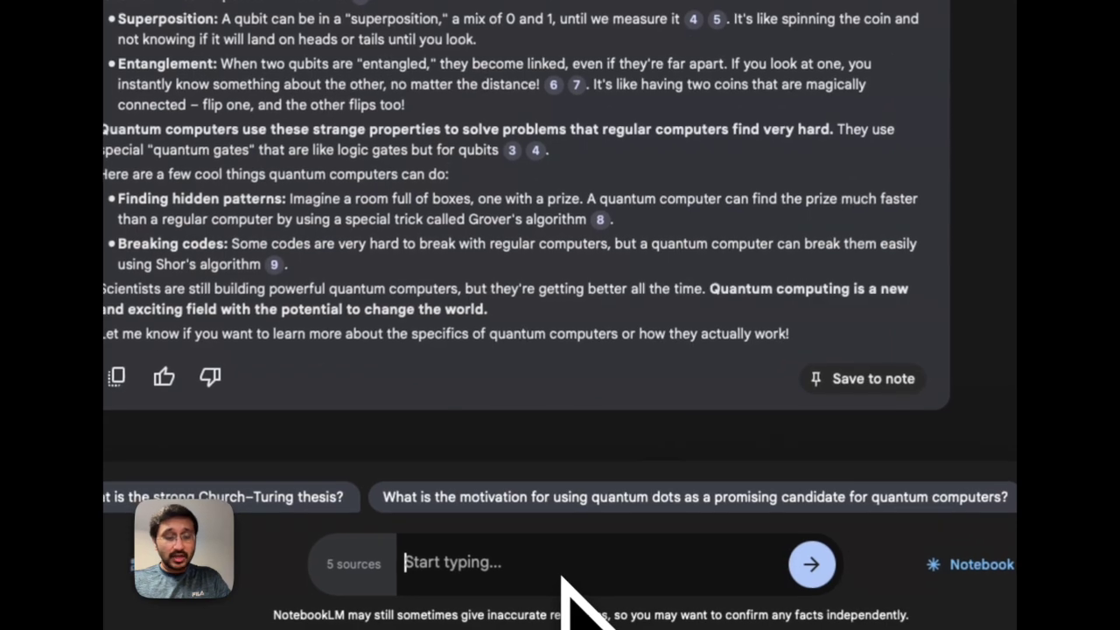
pyautogui.write('condense')
pyautogui.write(' this summ')
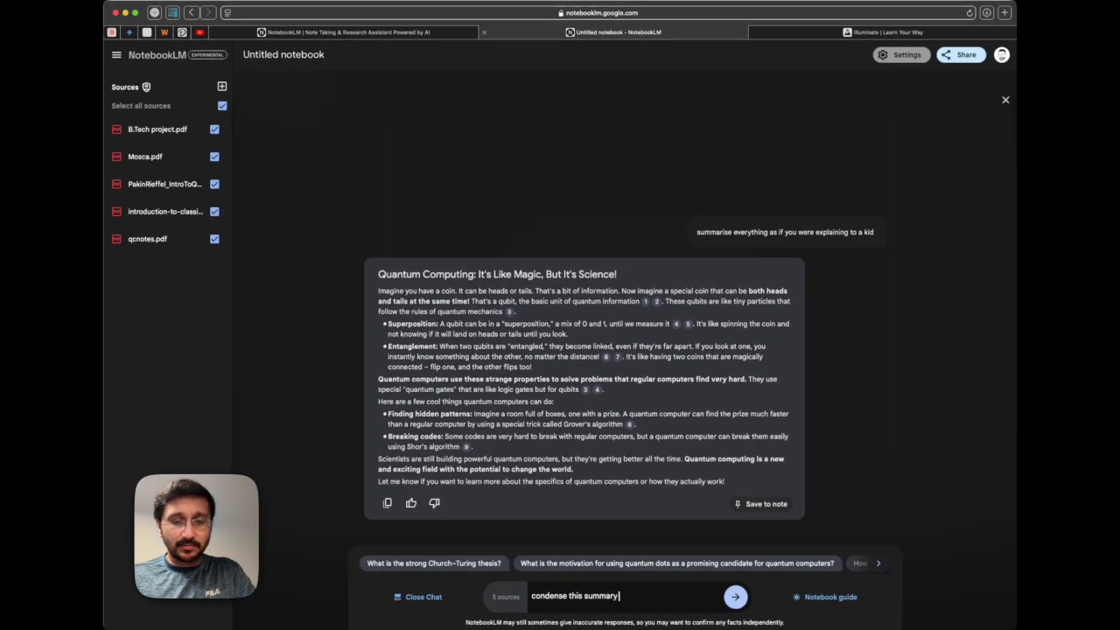
pyautogui.write('ary')
# Send 'condense this summary' and review the condensed answer on quantum phenomena, advantages and challenges
pyautogui.press('Return')
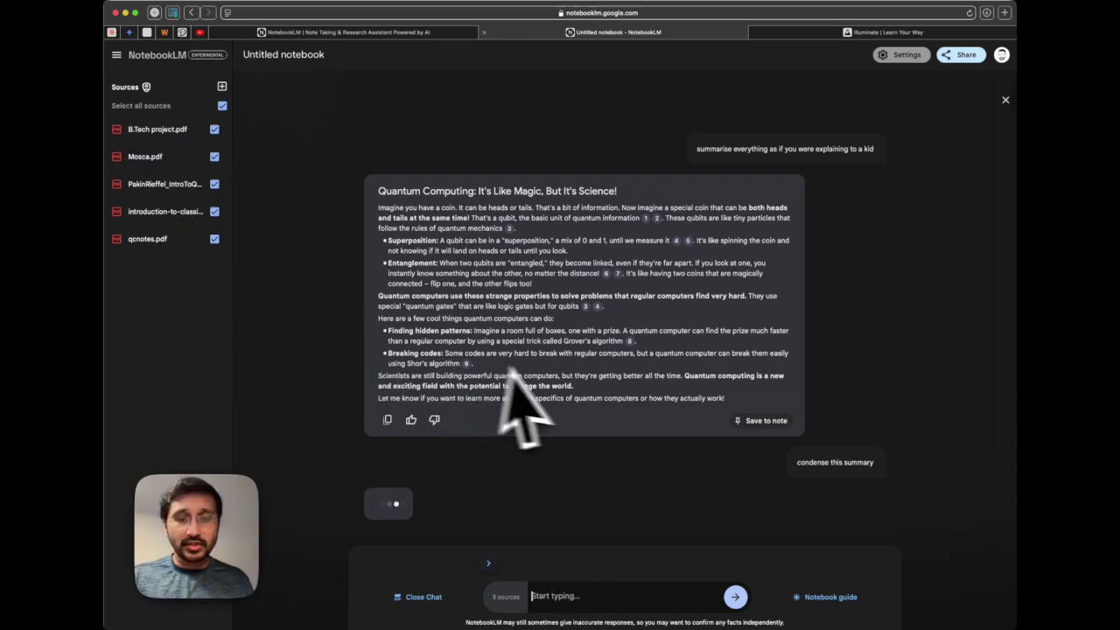
pyautogui.moveTo(466, 366)
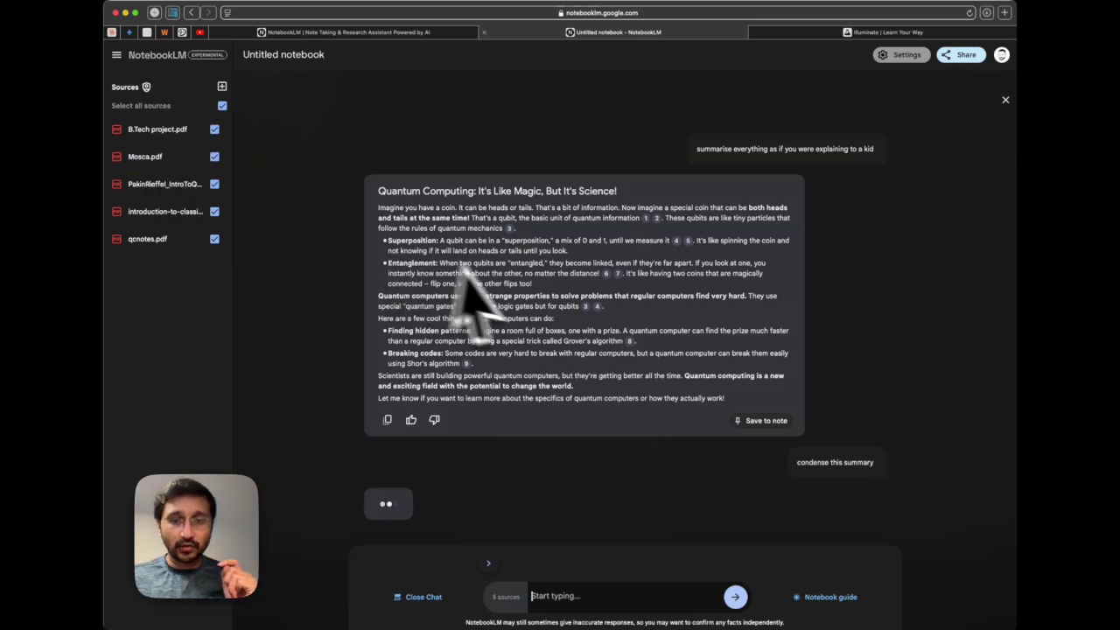
pyautogui.moveTo(631, 343)
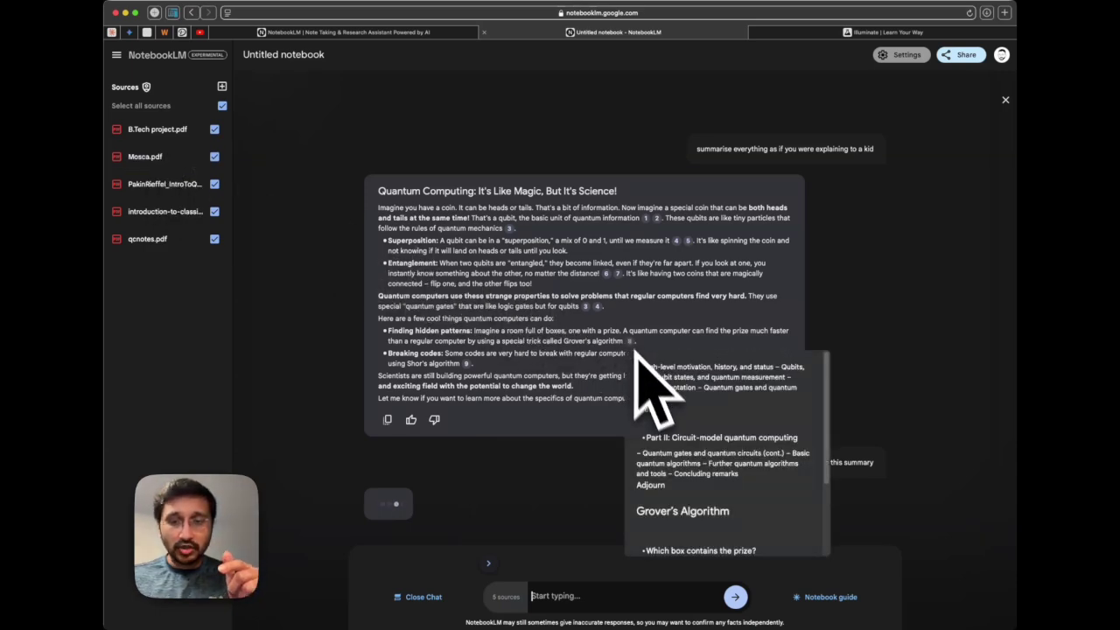
pyautogui.scroll(-3, 699, 462)
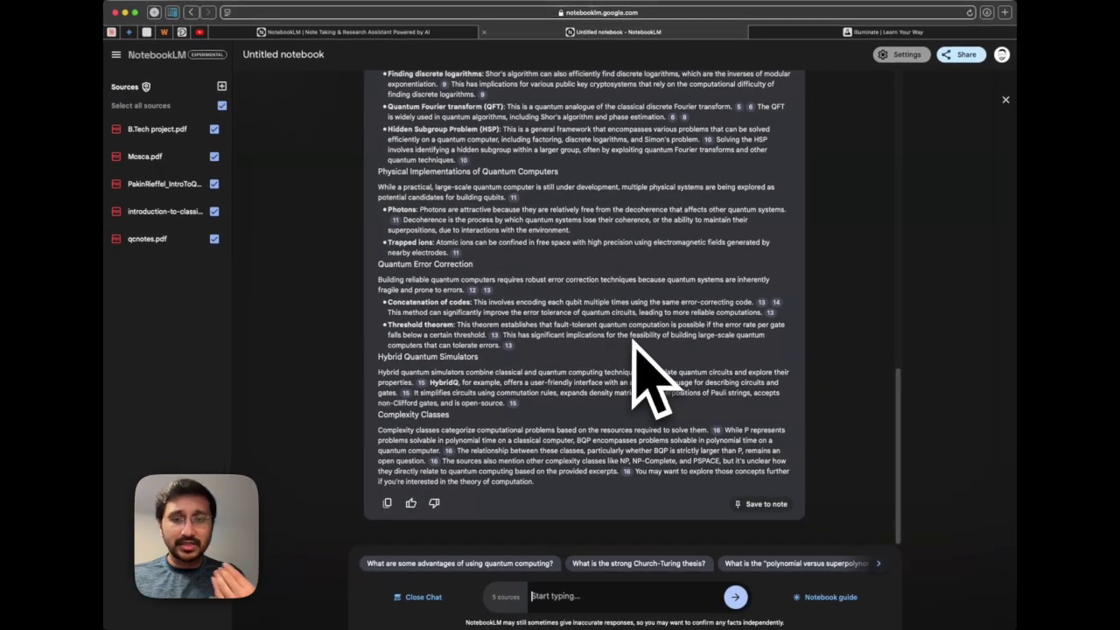
pyautogui.scroll(10, 636, 344)
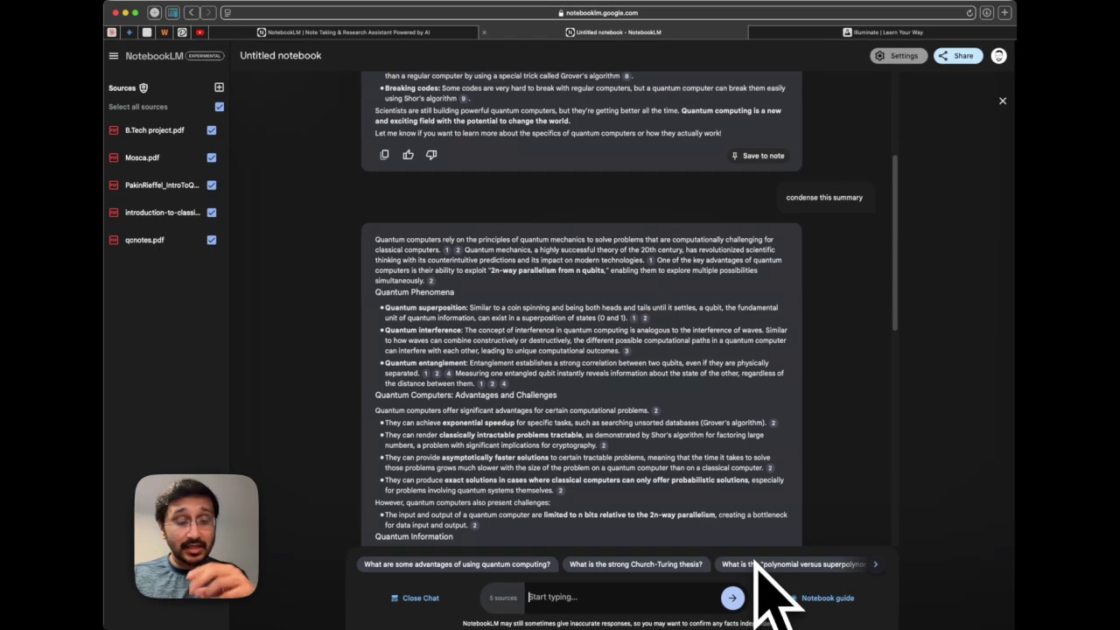
pyautogui.click(880, 564)
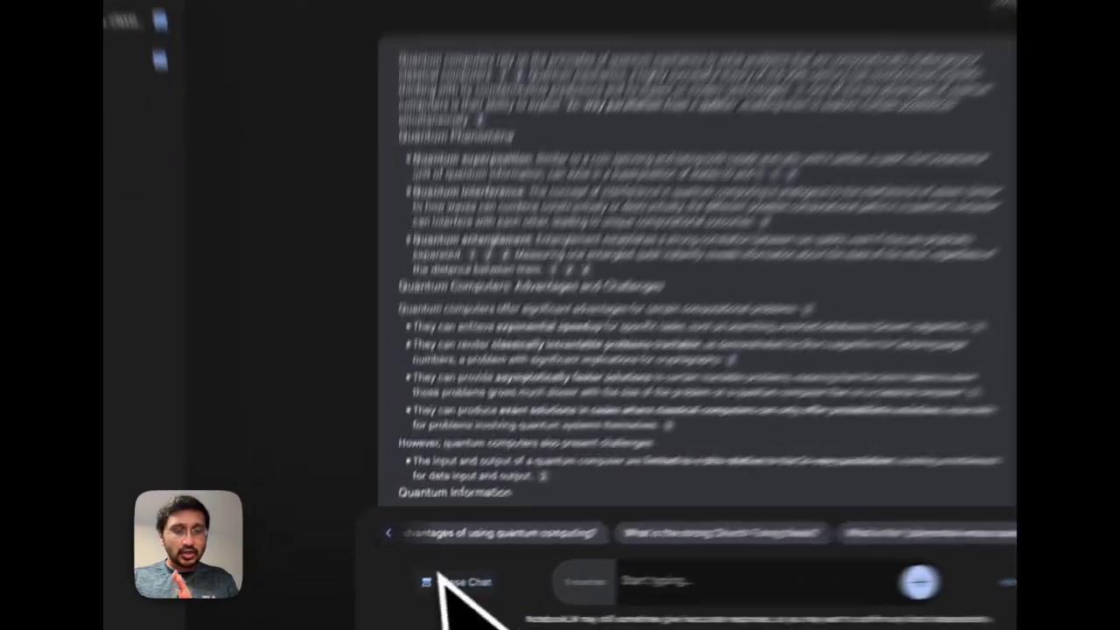
pyautogui.click(429, 595)
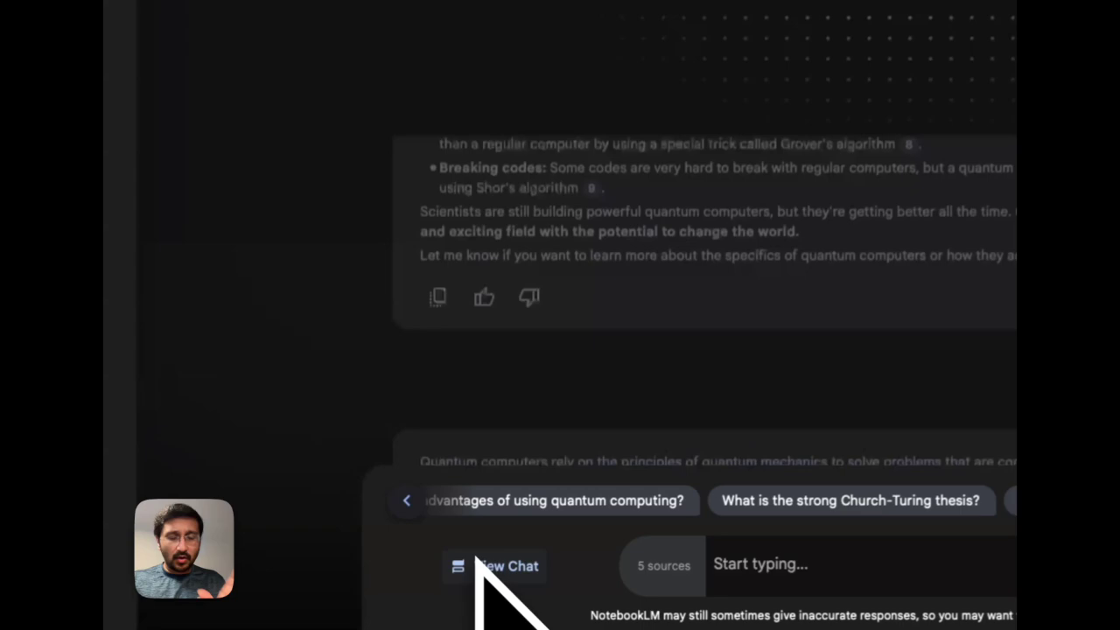
# Save the 'Quantum Computing: It's Like Magic, But It's Science!' answer as a note and open it
pyautogui.click(520, 563)
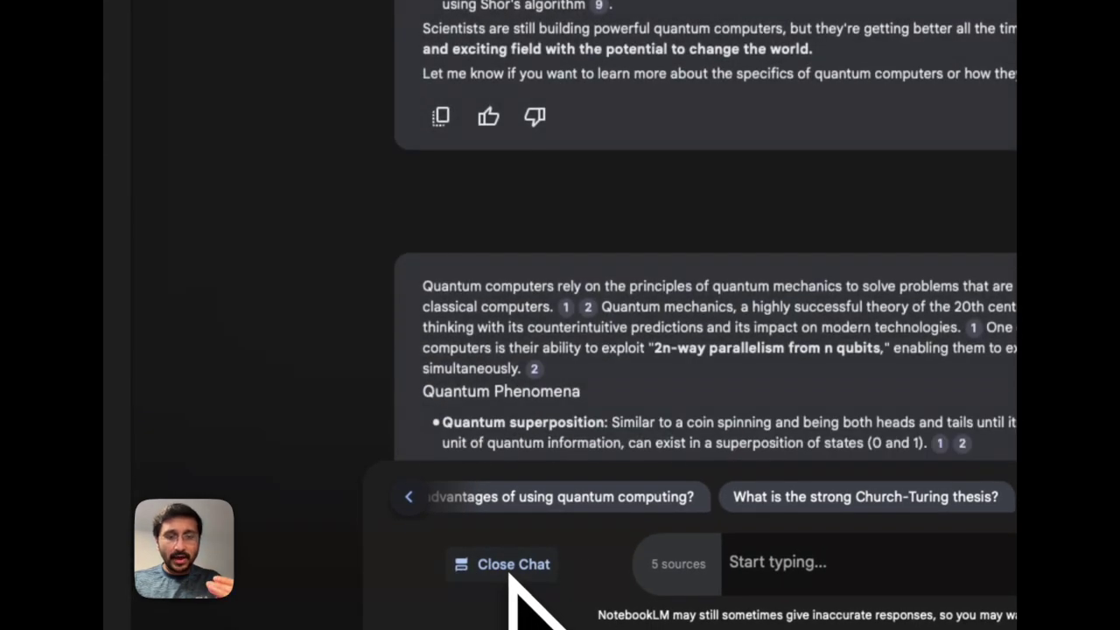
pyautogui.click(511, 568)
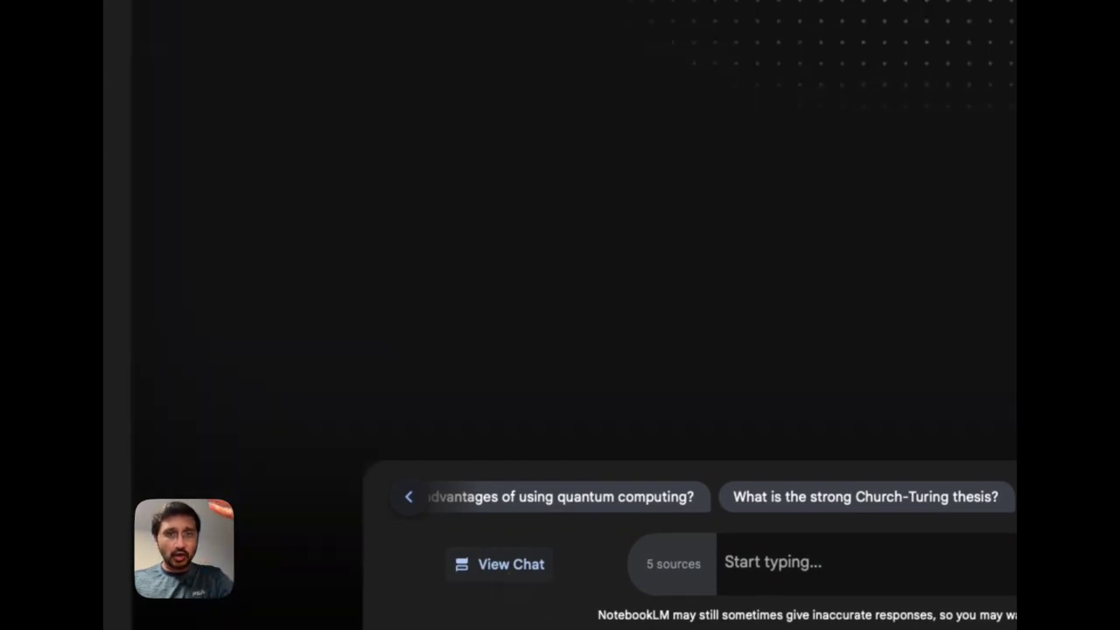
pyautogui.click(510, 569)
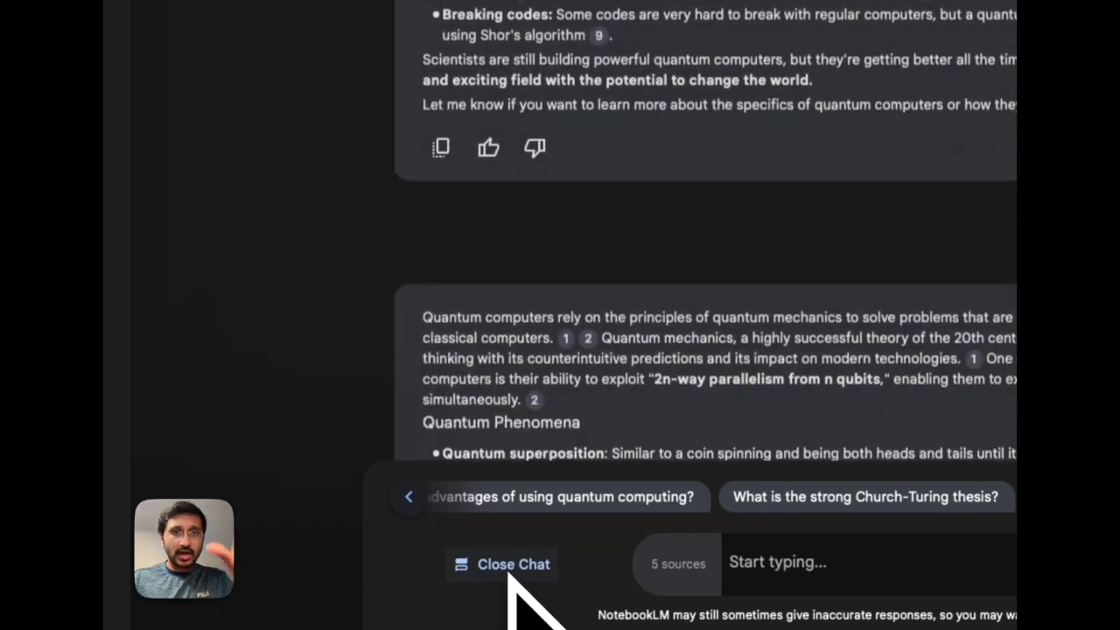
pyautogui.click(510, 568)
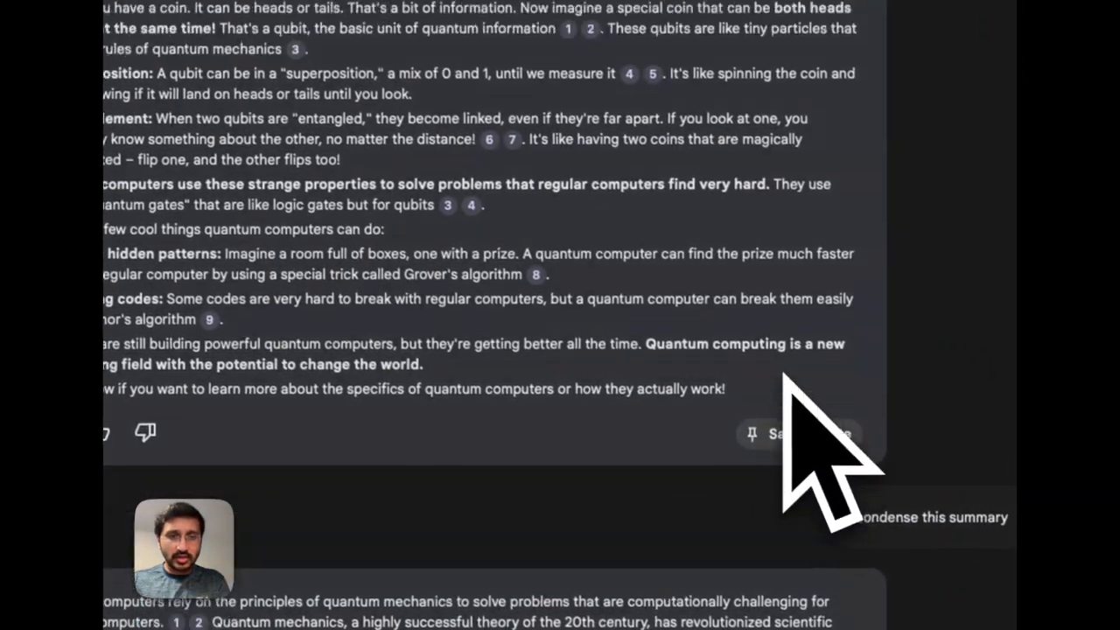
pyautogui.click(791, 380)
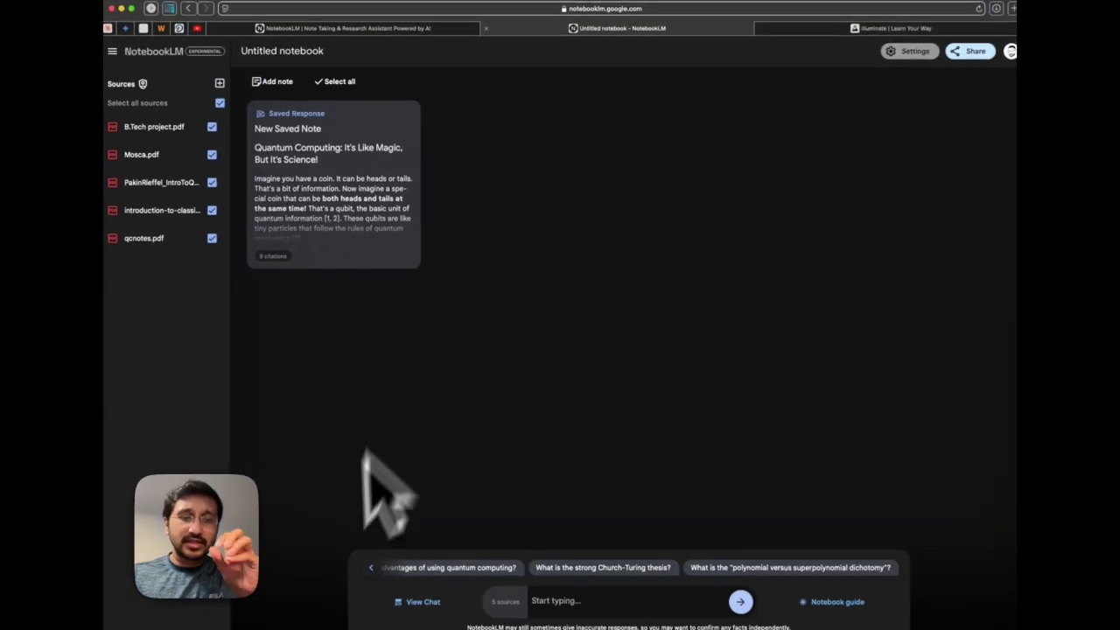
pyautogui.click(400, 596)
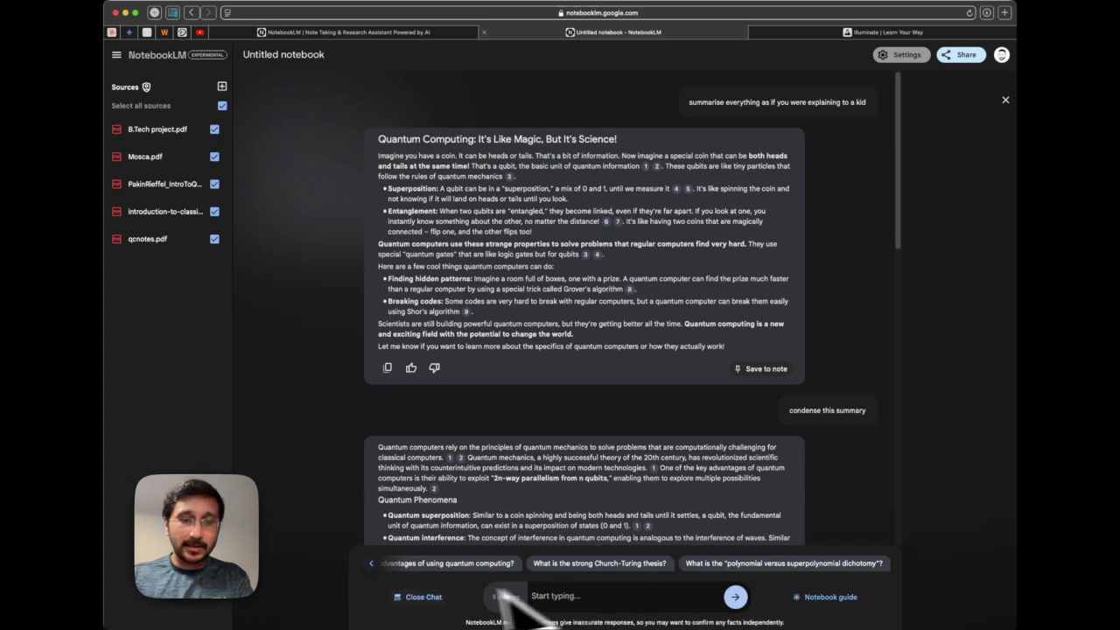
pyautogui.click(423, 596)
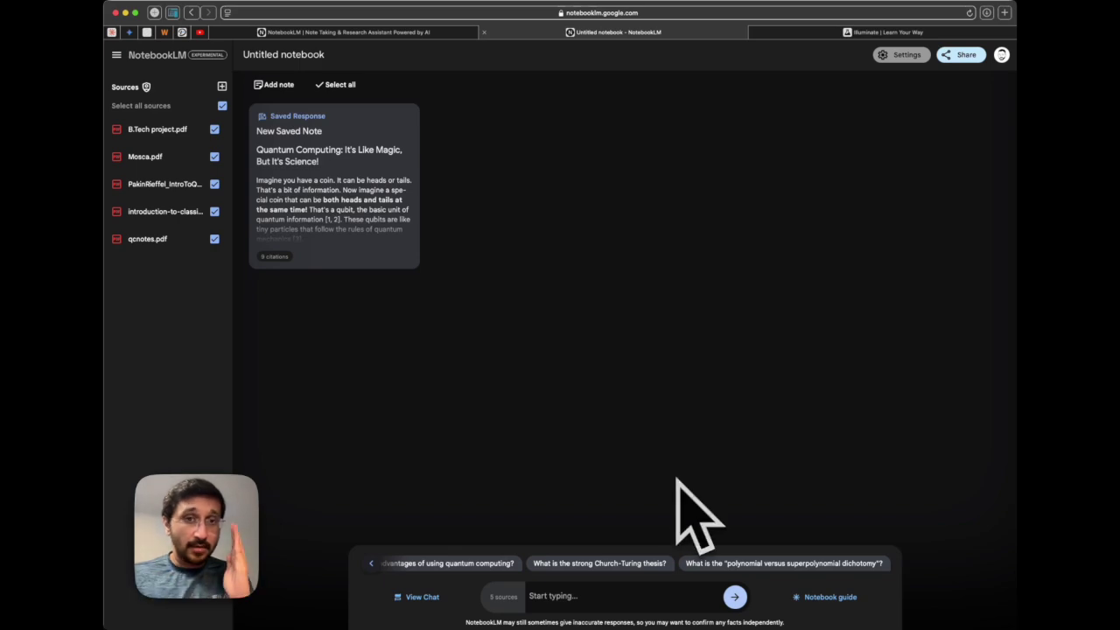
pyautogui.click(370, 223)
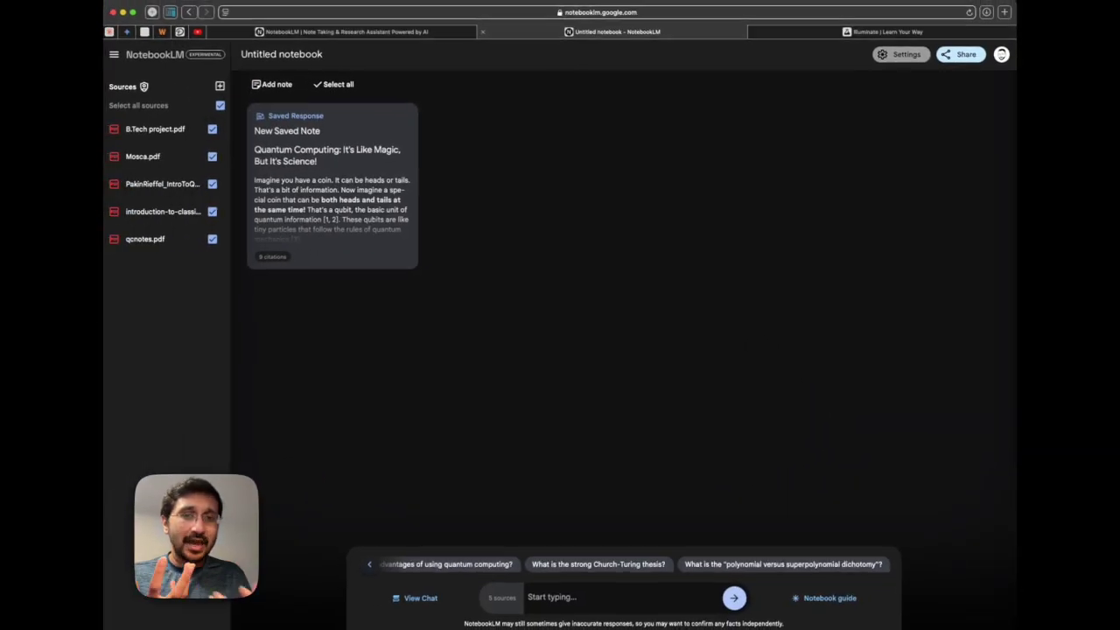
# Generate FAQ, Study Guide, Table of Contents, Timeline and Briefing Doc notes from the notebook guide
pyautogui.click(814, 597)
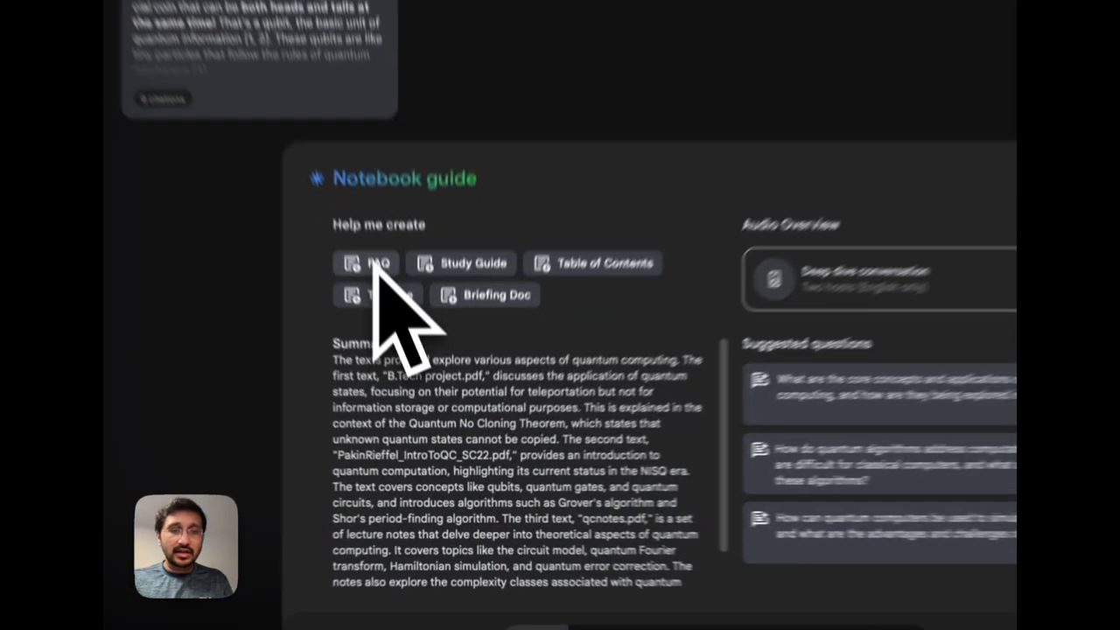
pyautogui.click(405, 360)
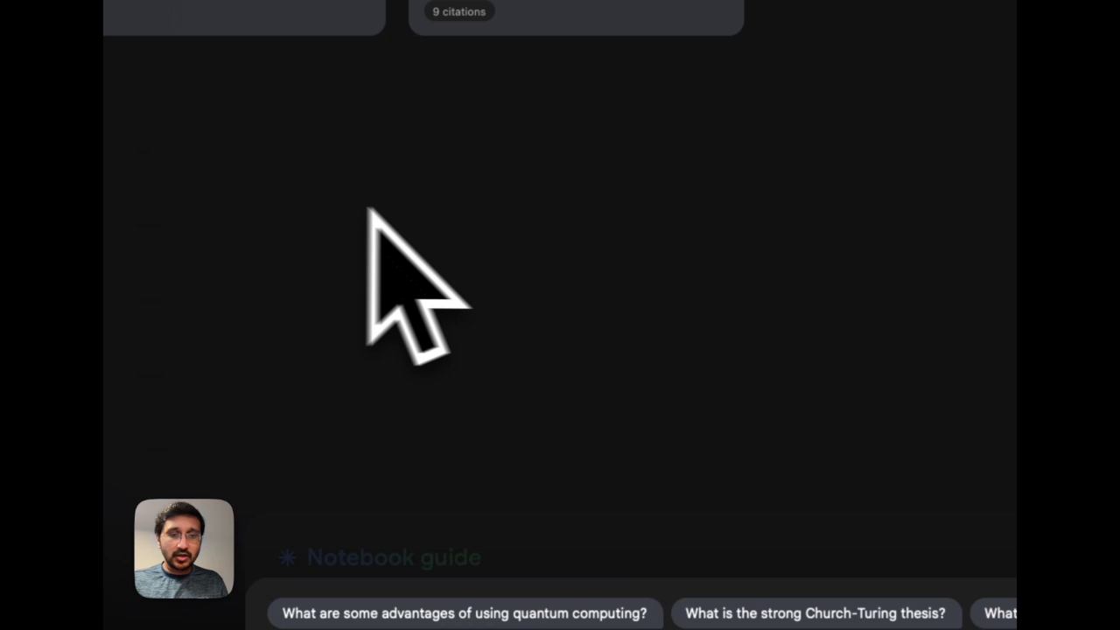
pyautogui.click(805, 578)
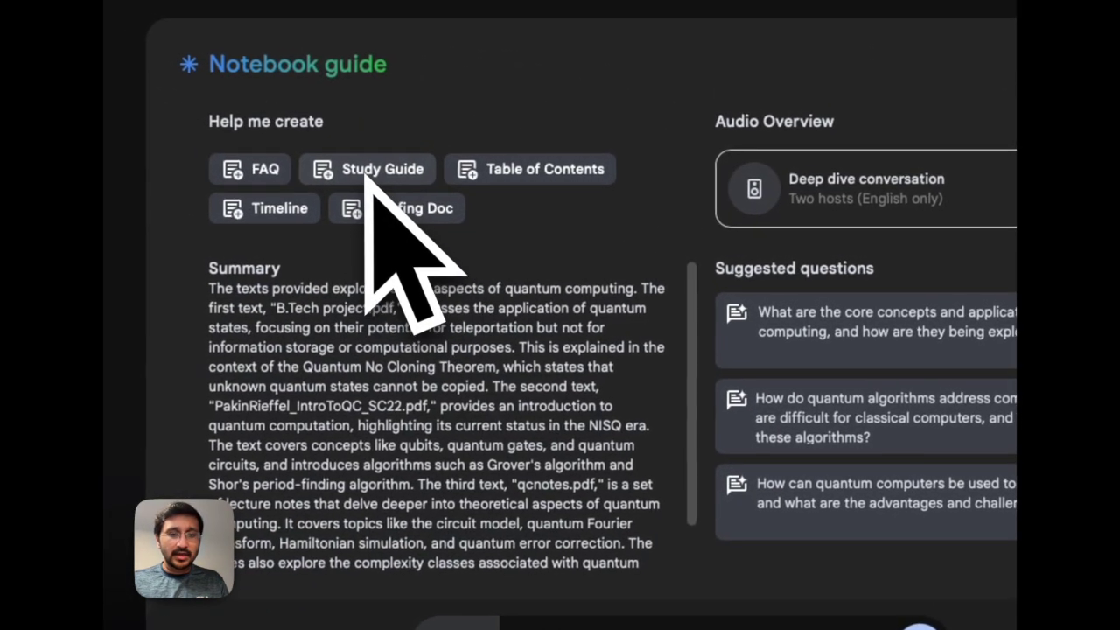
pyautogui.click(332, 158)
pyautogui.click(782, 577)
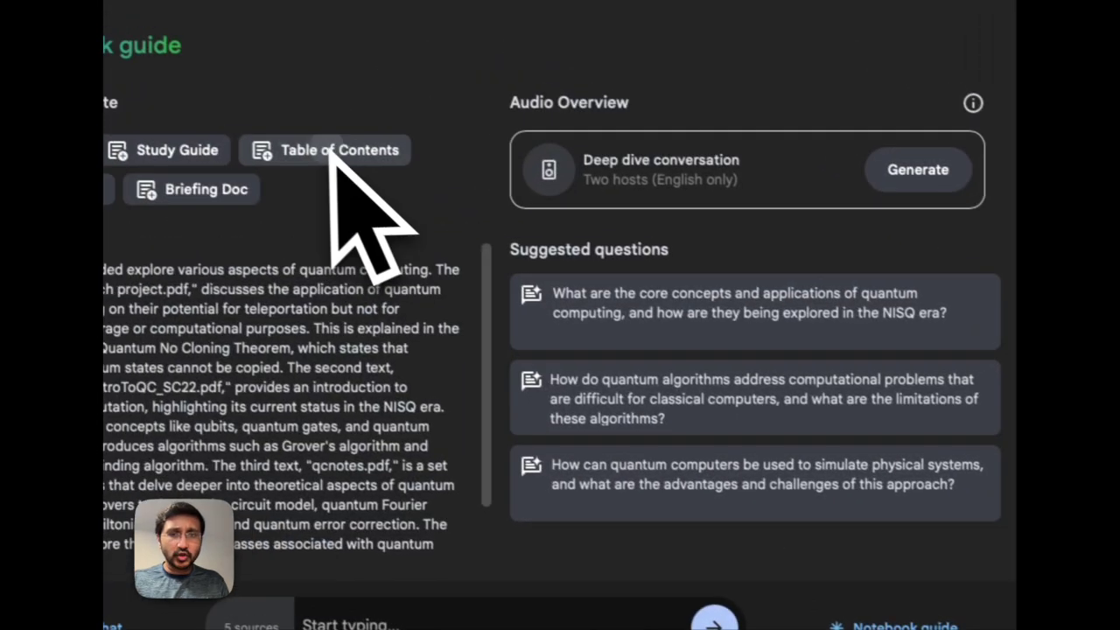
pyautogui.click(331, 154)
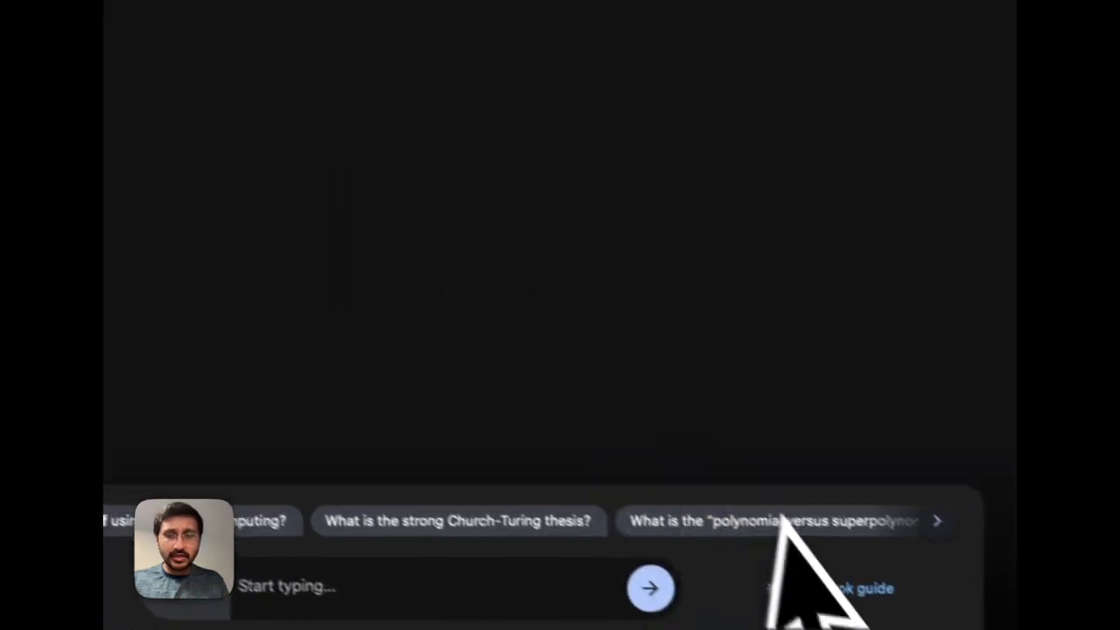
pyautogui.click(883, 625)
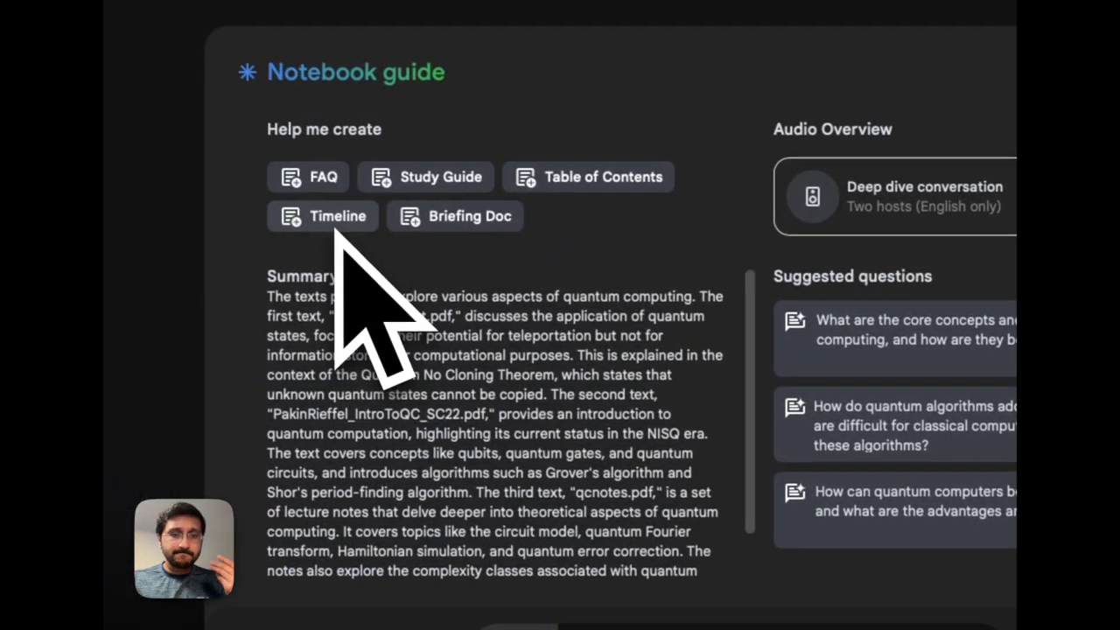
pyautogui.click(341, 210)
pyautogui.click(809, 575)
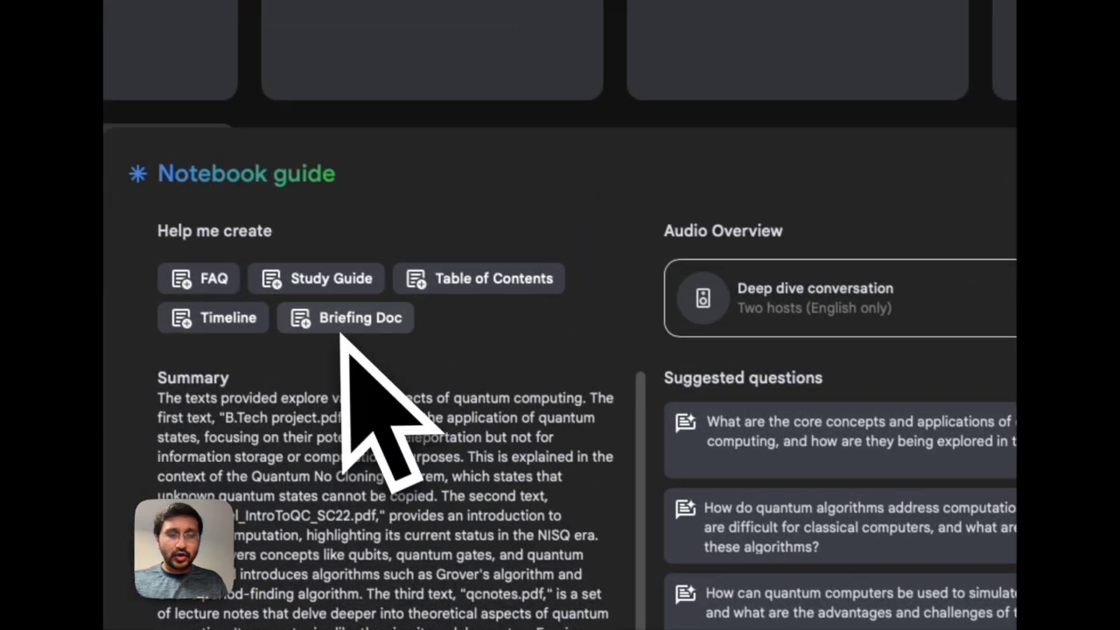
pyautogui.click(340, 330)
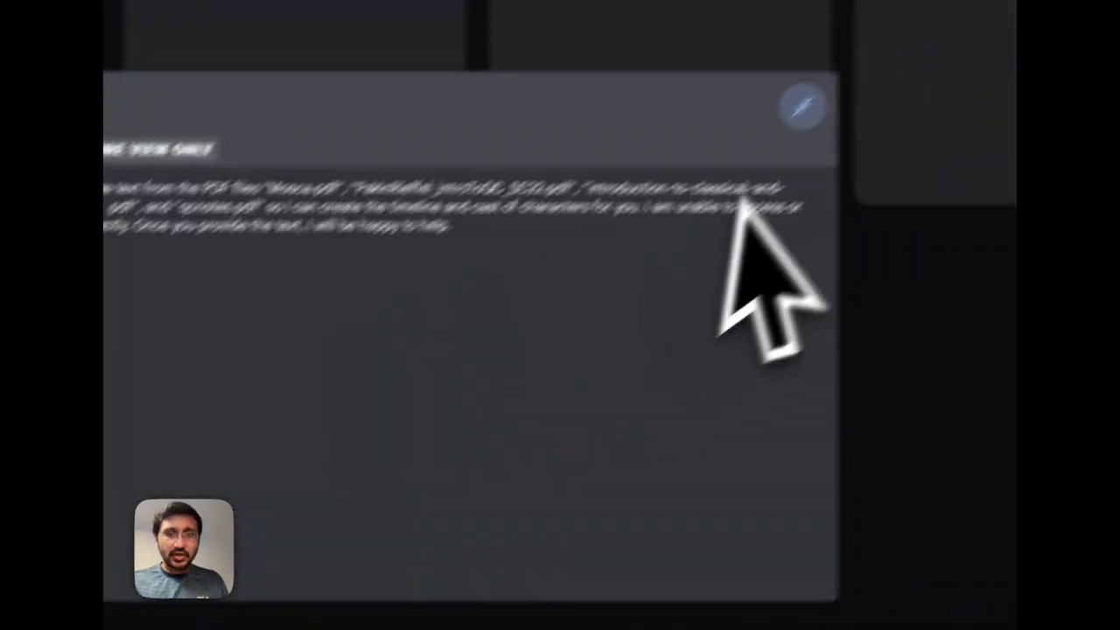
pyautogui.click(946, 9)
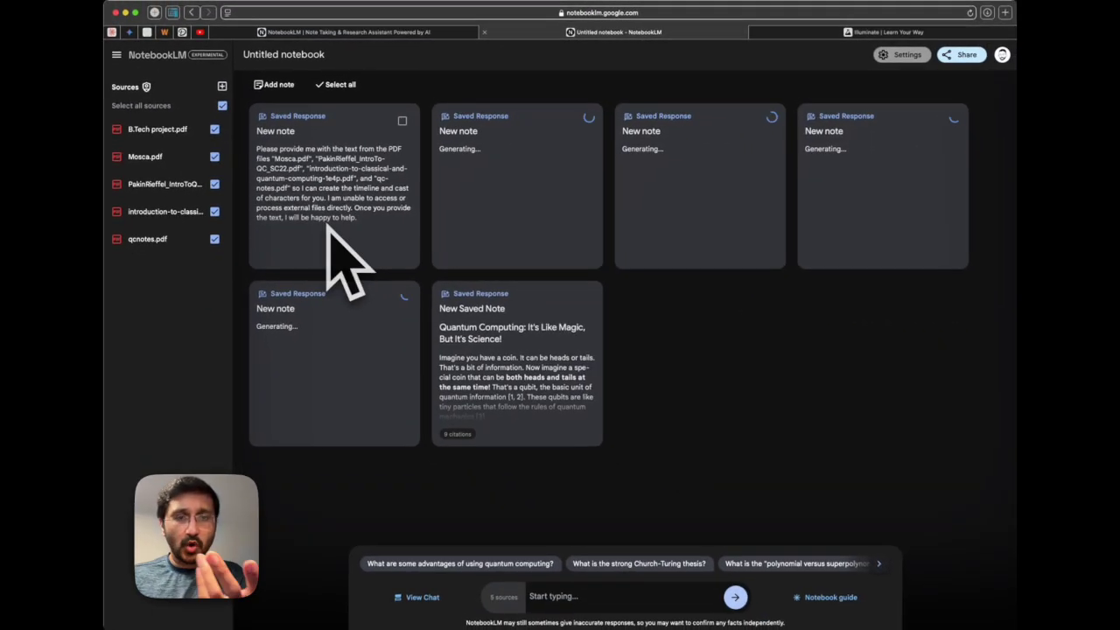
# Open the FAQ: Quantum Computing Concepts note, scroll through it, and close the expanded note
pyautogui.click(313, 215)
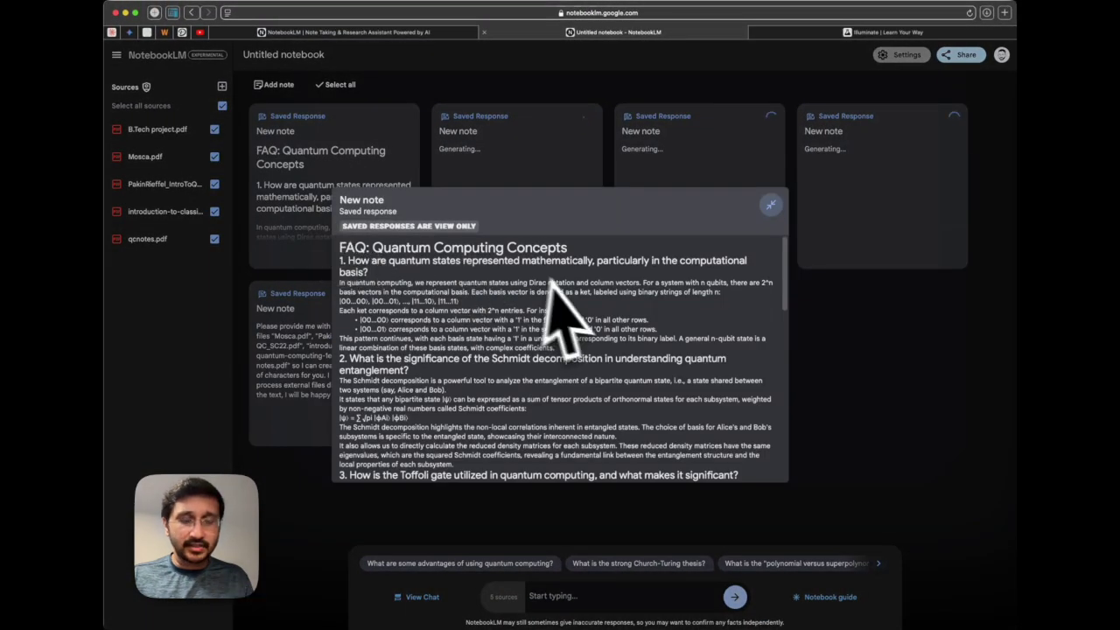
pyautogui.scroll(-15, 584, 372)
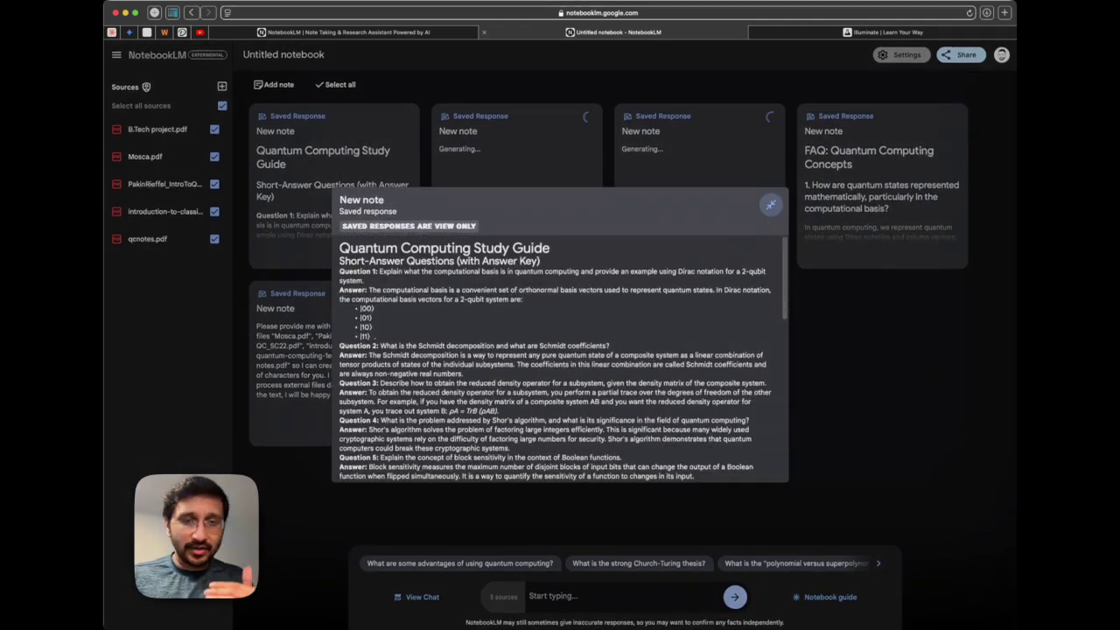
pyautogui.scroll(-1, 560, 404)
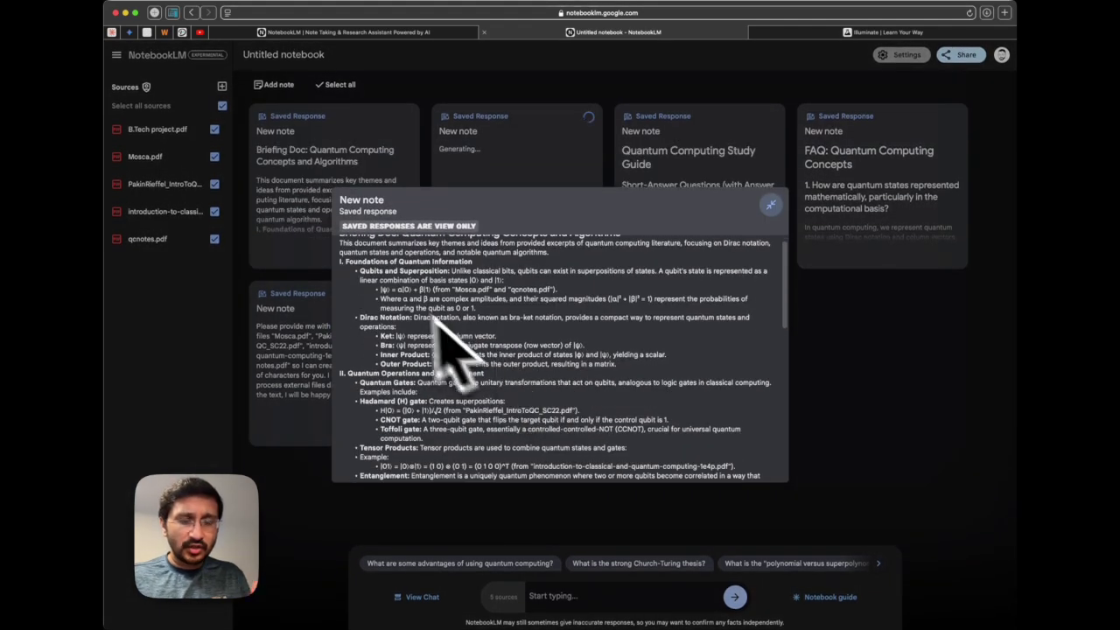
pyautogui.scroll(3, 382, 289)
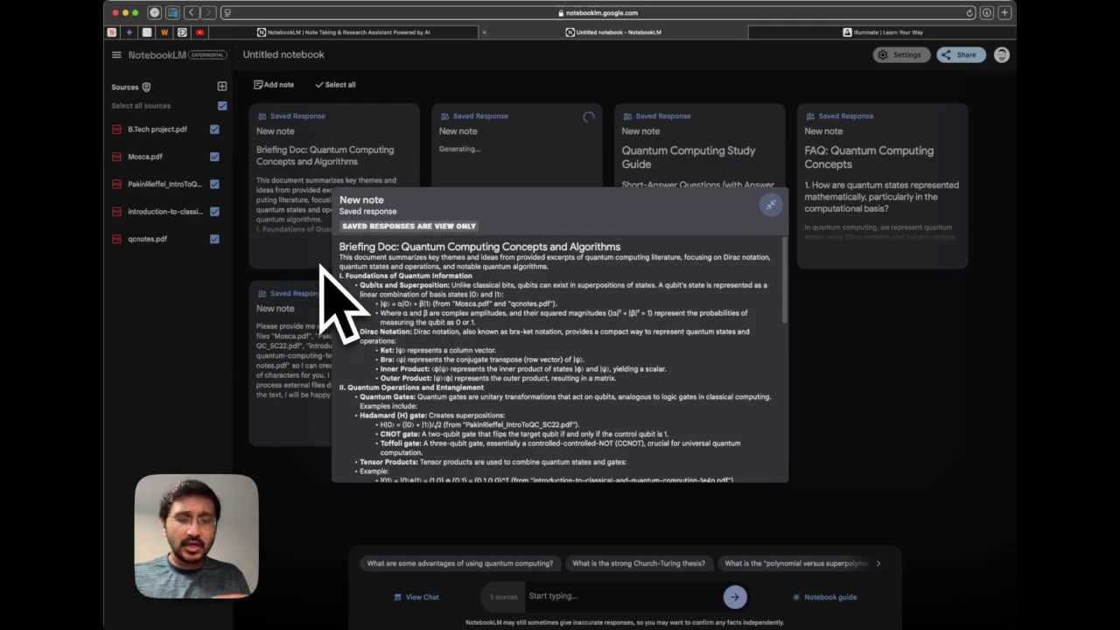
pyautogui.scroll(-5, 394, 297)
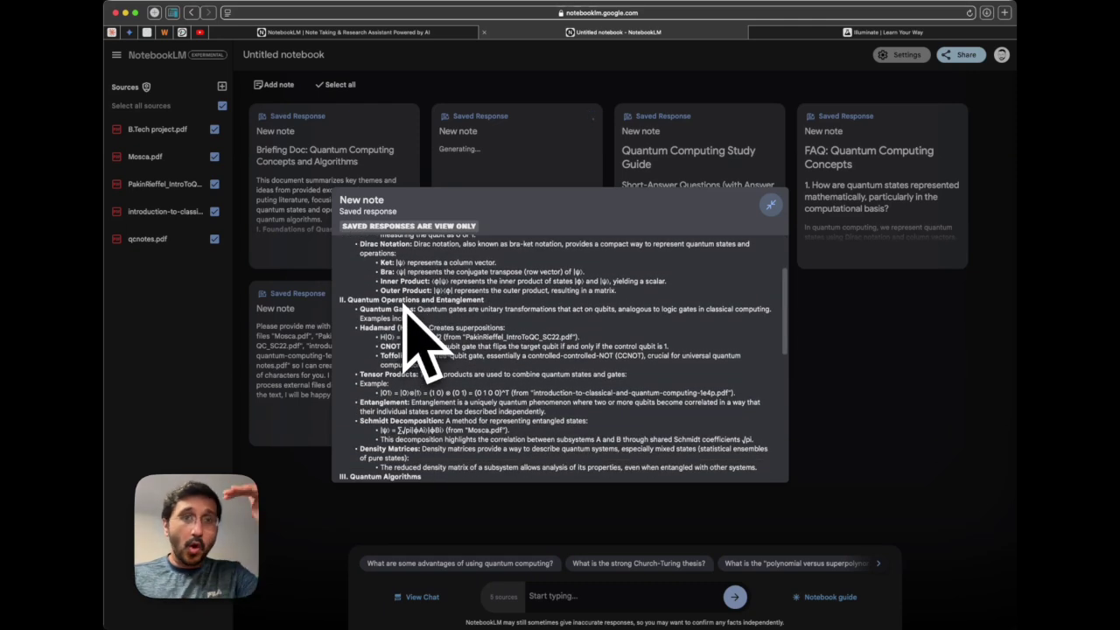
pyautogui.scroll(-5, 407, 315)
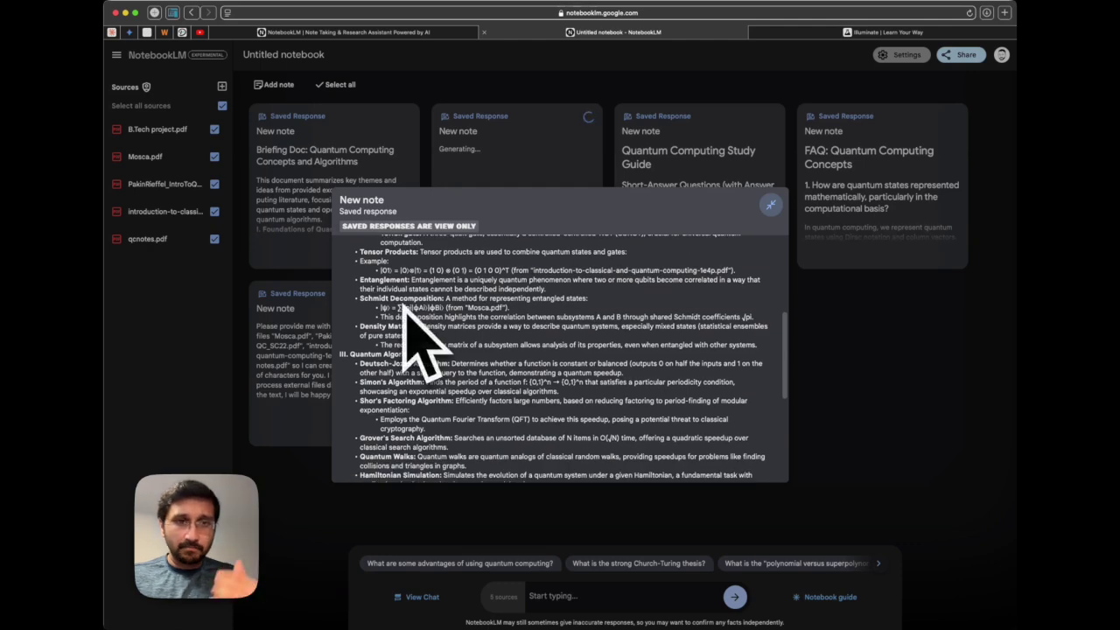
pyautogui.scroll(-2, 478, 398)
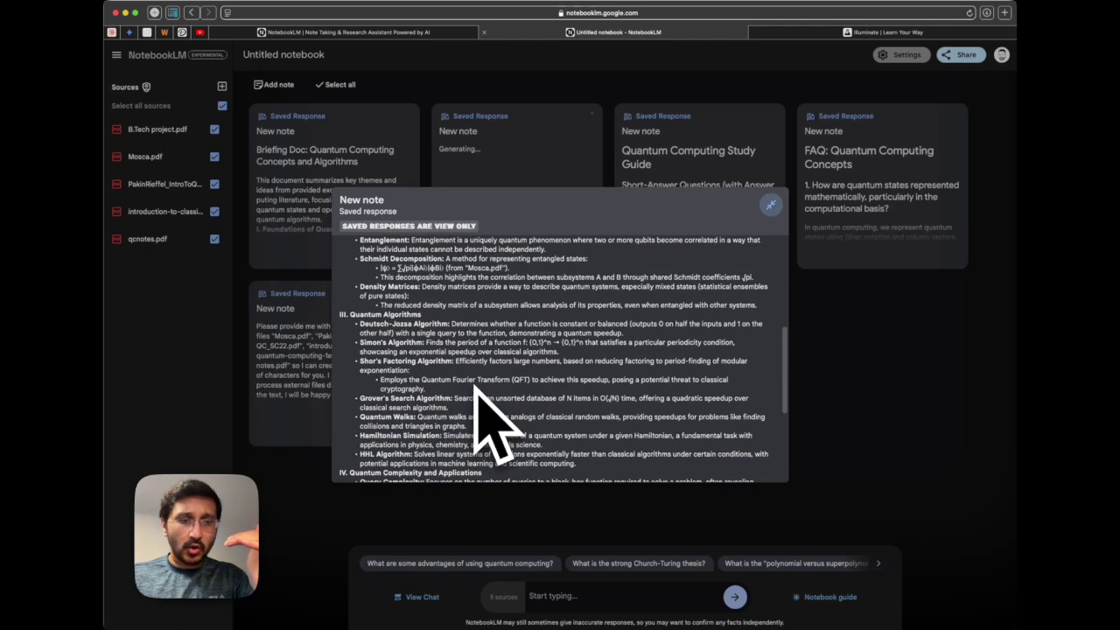
pyautogui.scroll(-3, 477, 398)
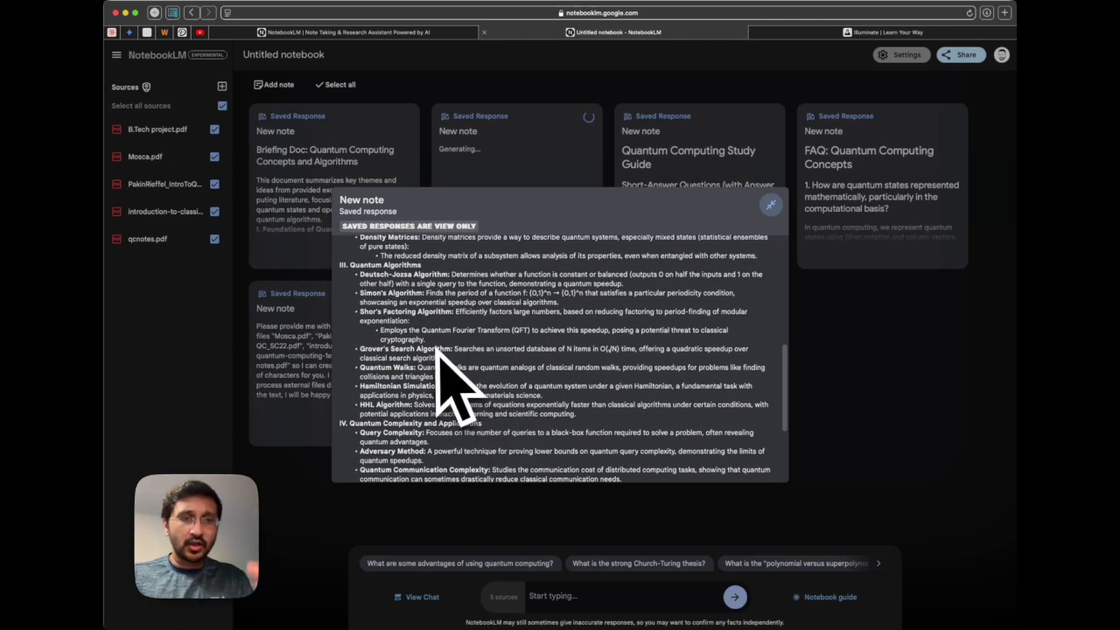
pyautogui.scroll(-5, 438, 350)
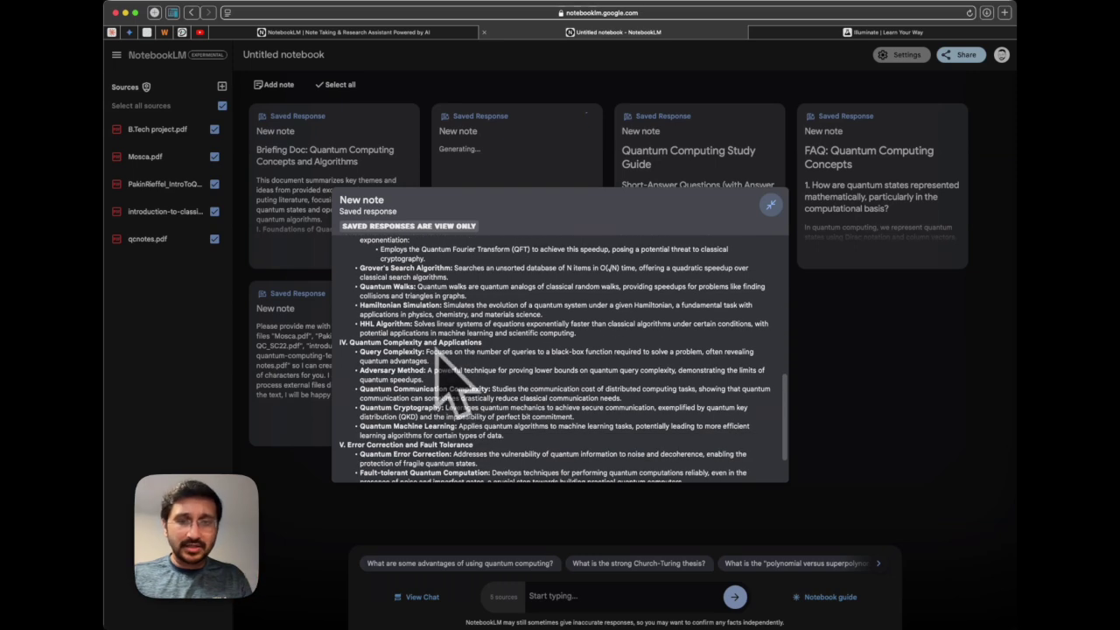
pyautogui.click(316, 317)
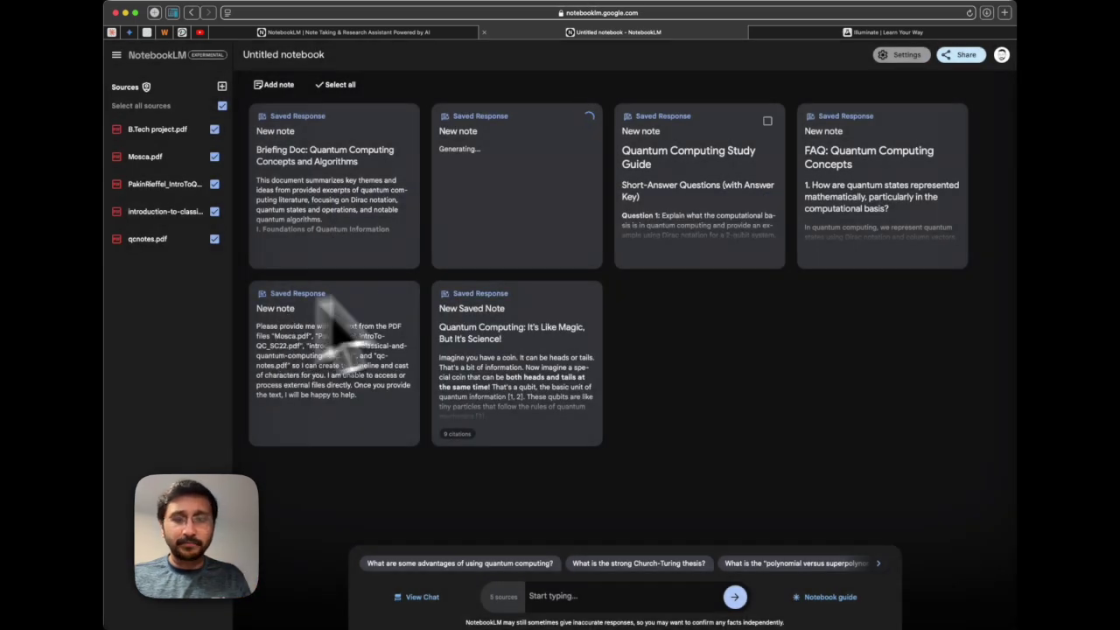
# Open the Quantum Computing Study Guide note, scroll through it, and close it back to the notes grid
pyautogui.click(694, 214)
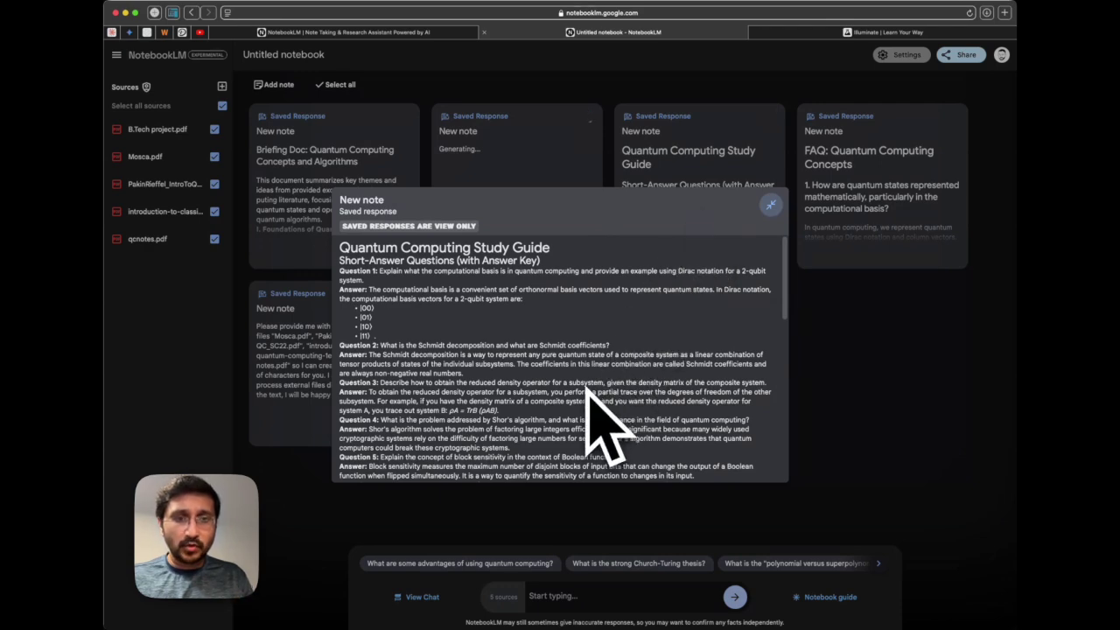
pyautogui.scroll(-15, 587, 388)
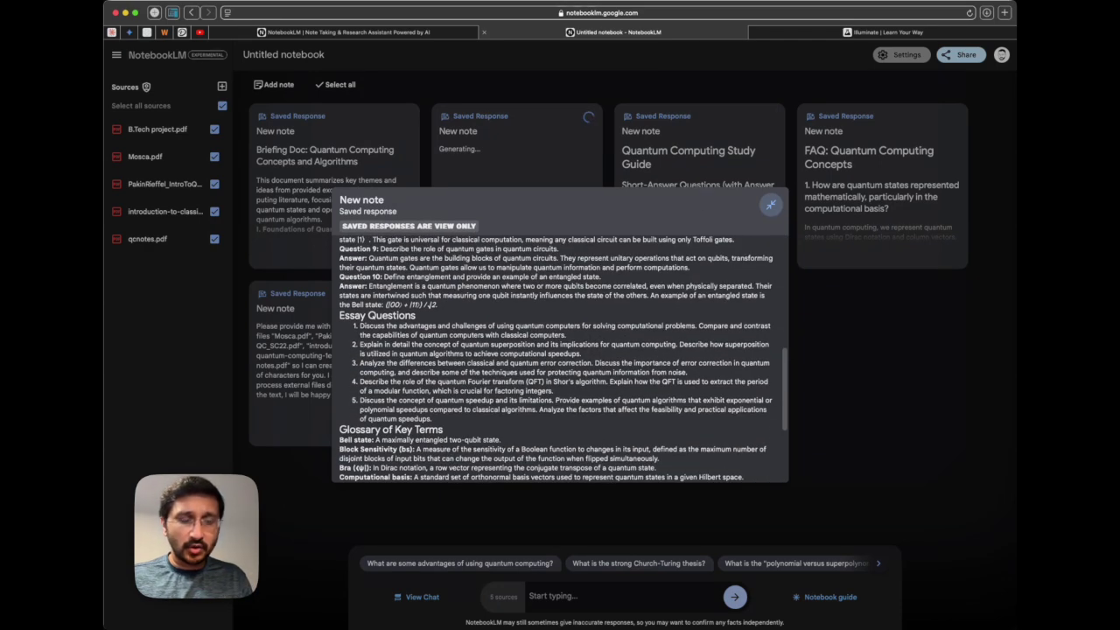
pyautogui.scroll(-5, 587, 389)
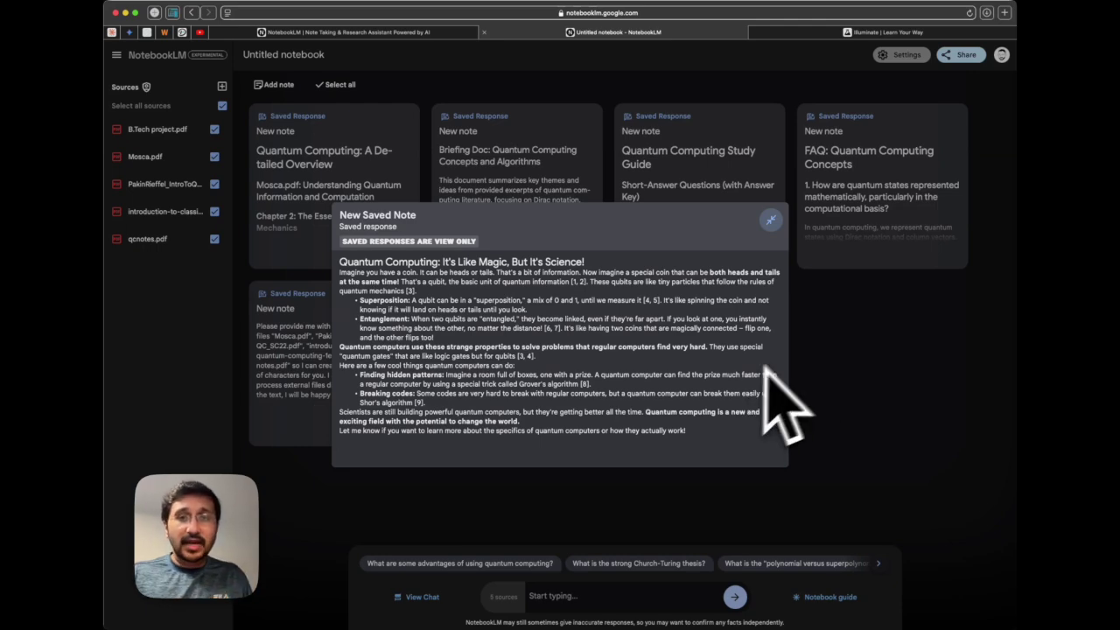
pyautogui.click(831, 371)
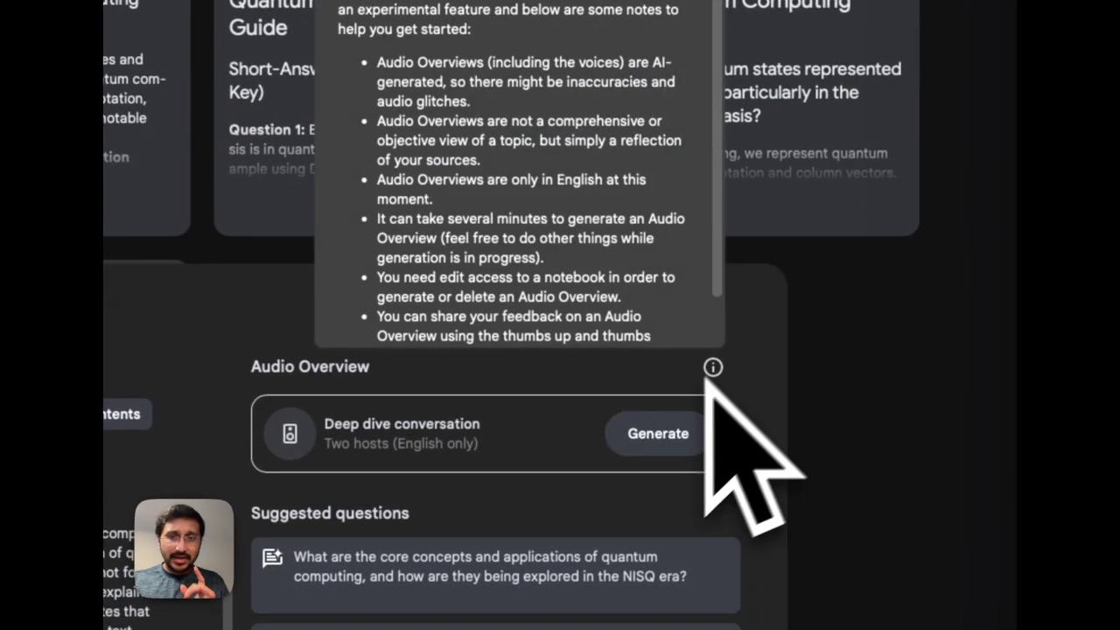
# Generate the notebook's Audio Overview and wait until the 13:25 conversation is ready to play
pyautogui.click(835, 366)
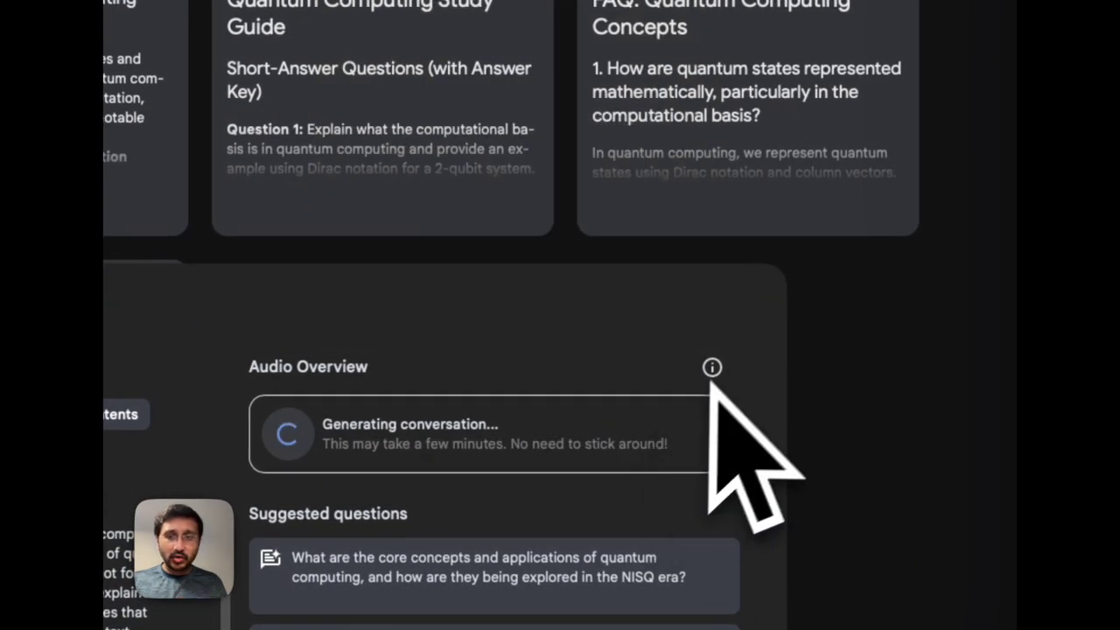
pyautogui.moveTo(715, 369)
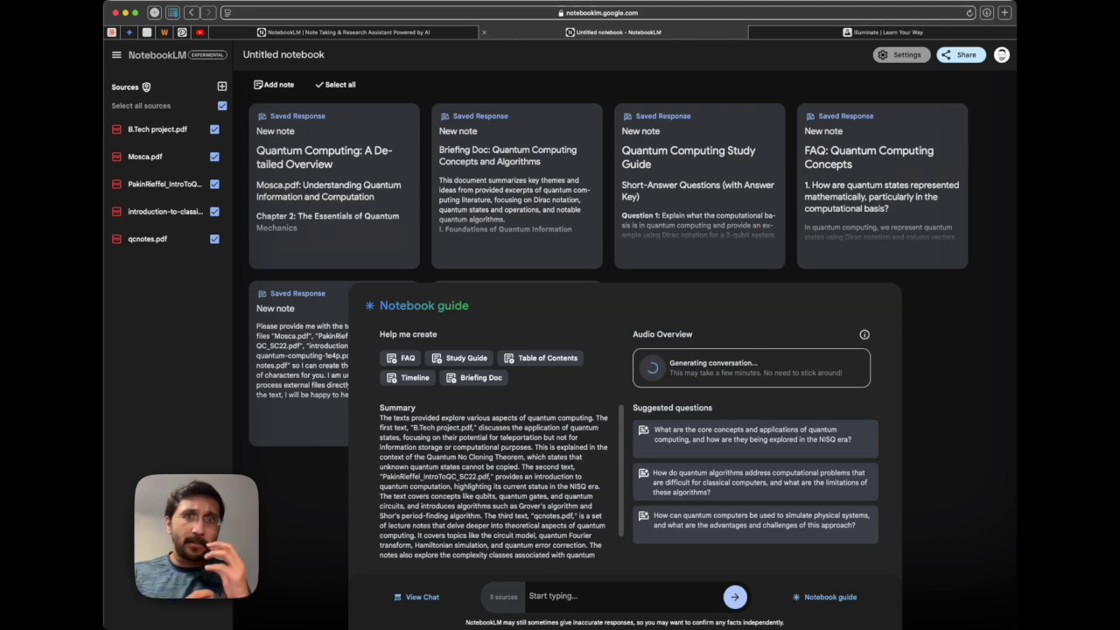
pyautogui.moveTo(864, 334)
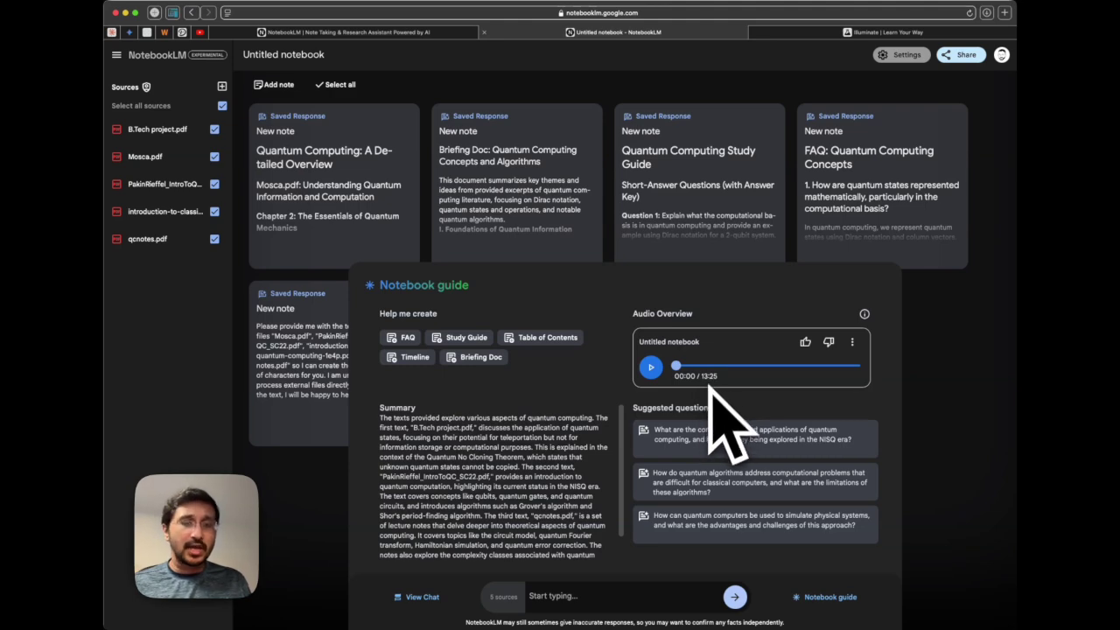
pyautogui.click(852, 341)
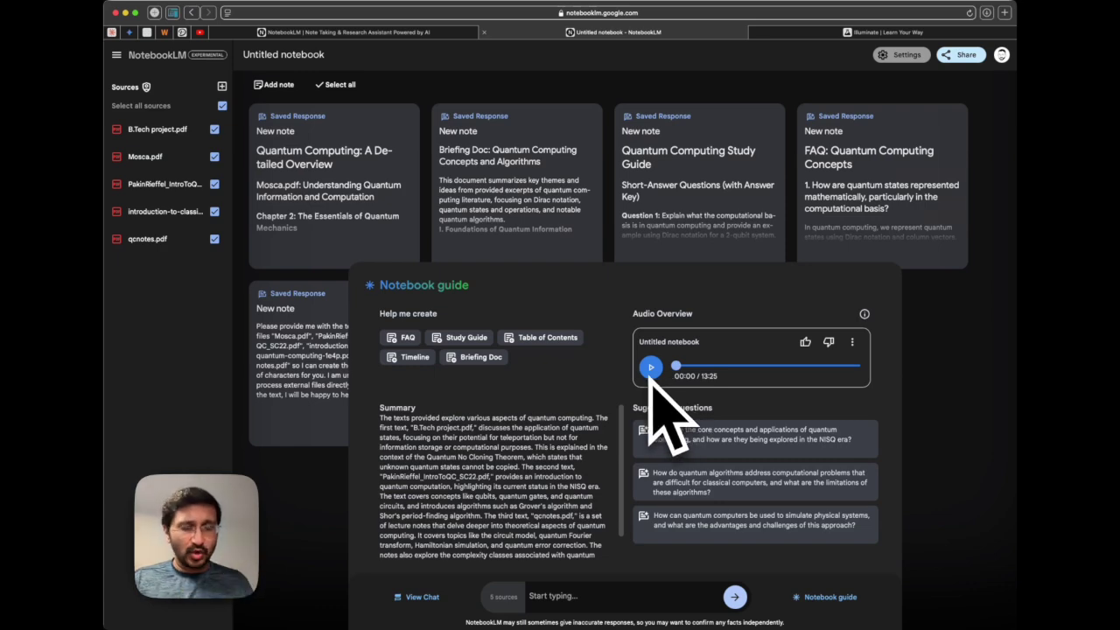
# Play the 13:25 Audio Overview conversation from the beginning
pyautogui.click(651, 367)
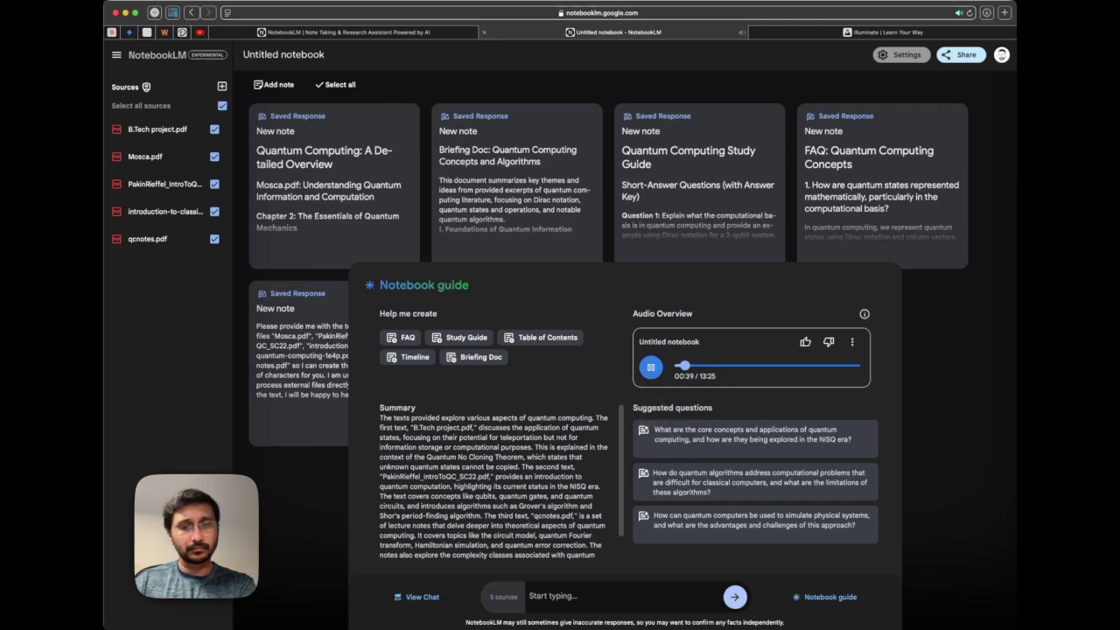
# Pause the Audio Overview around 00:40 and switch to the Google Illuminate tab
pyautogui.click(650, 367)
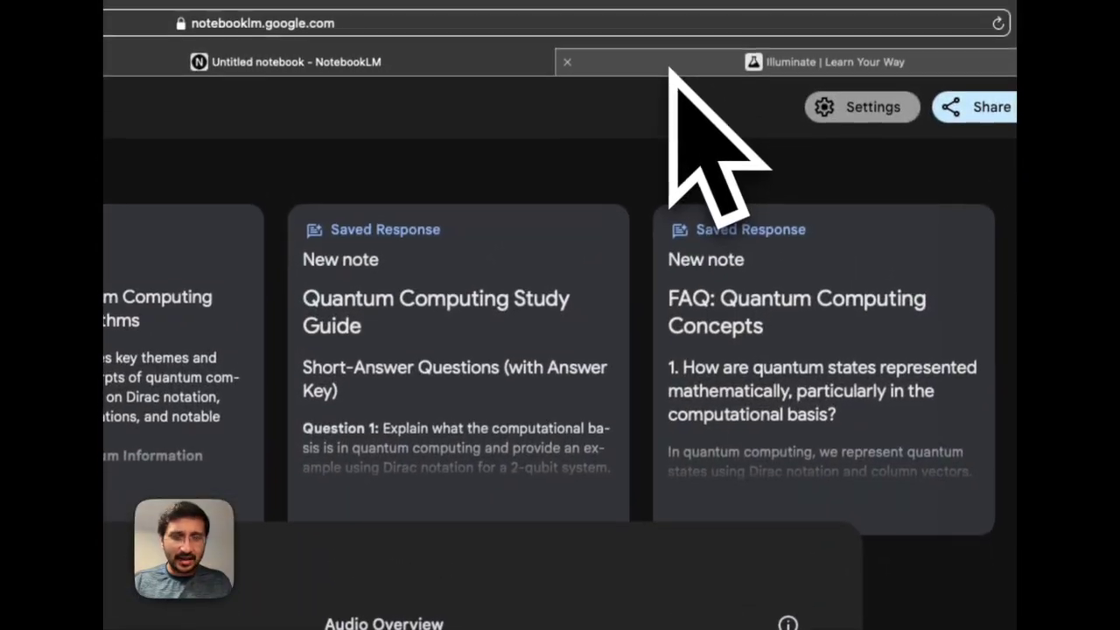
pyautogui.click(669, 72)
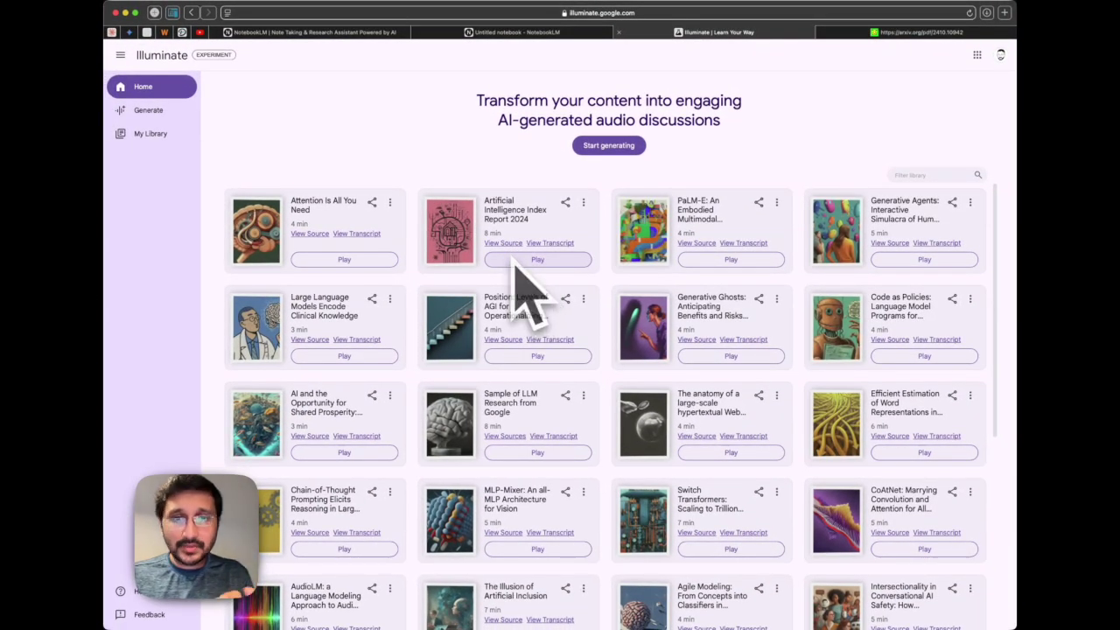
# Try filtering the library with '2 min', clear it, and view the Clinical Knowledge card's source
pyautogui.click(920, 175)
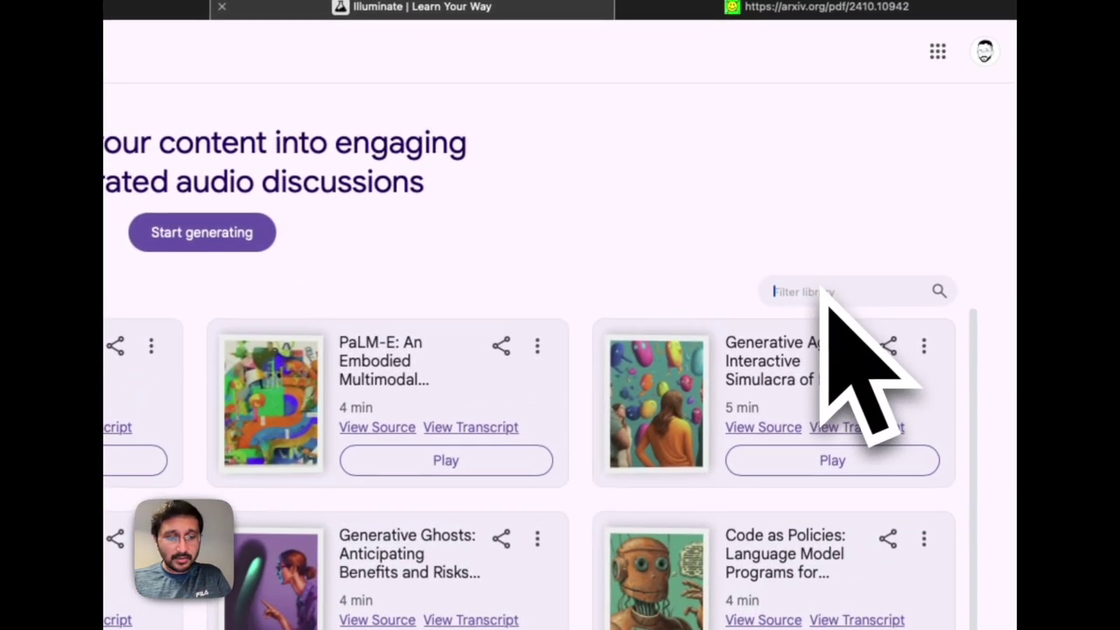
pyautogui.write('2 min')
pyautogui.press('BackSpace')
pyautogui.press('BackSpace')
pyautogui.press('BackSpace')
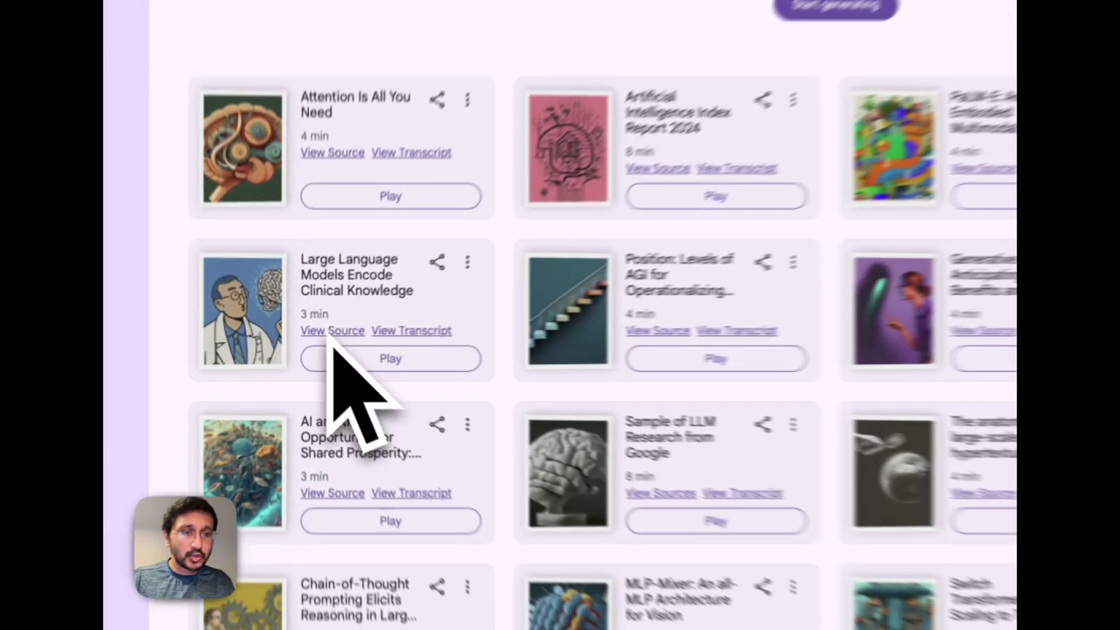
pyautogui.click(310, 340)
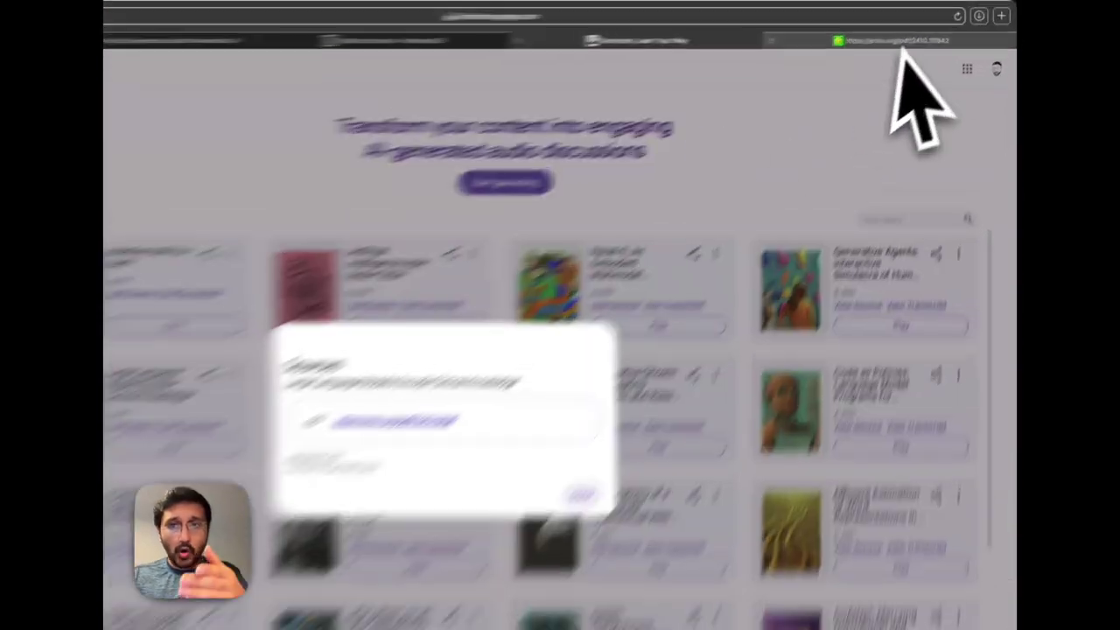
# Glance at the arXiv paper and the NotebookLM notebook, then come back to Illuminate
pyautogui.click(892, 40)
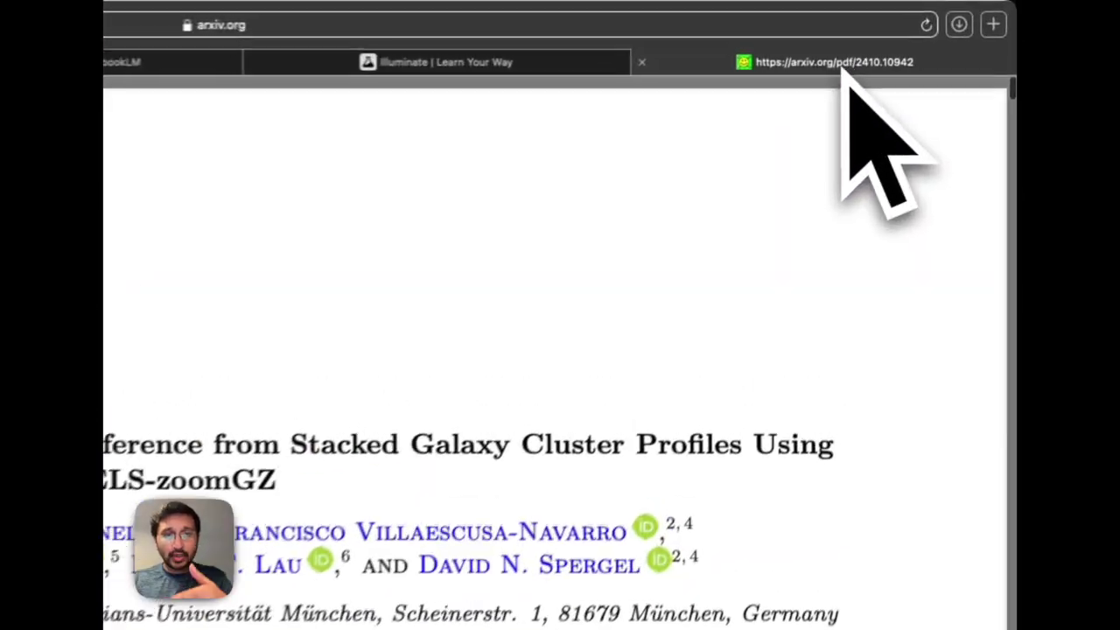
pyautogui.click(667, 40)
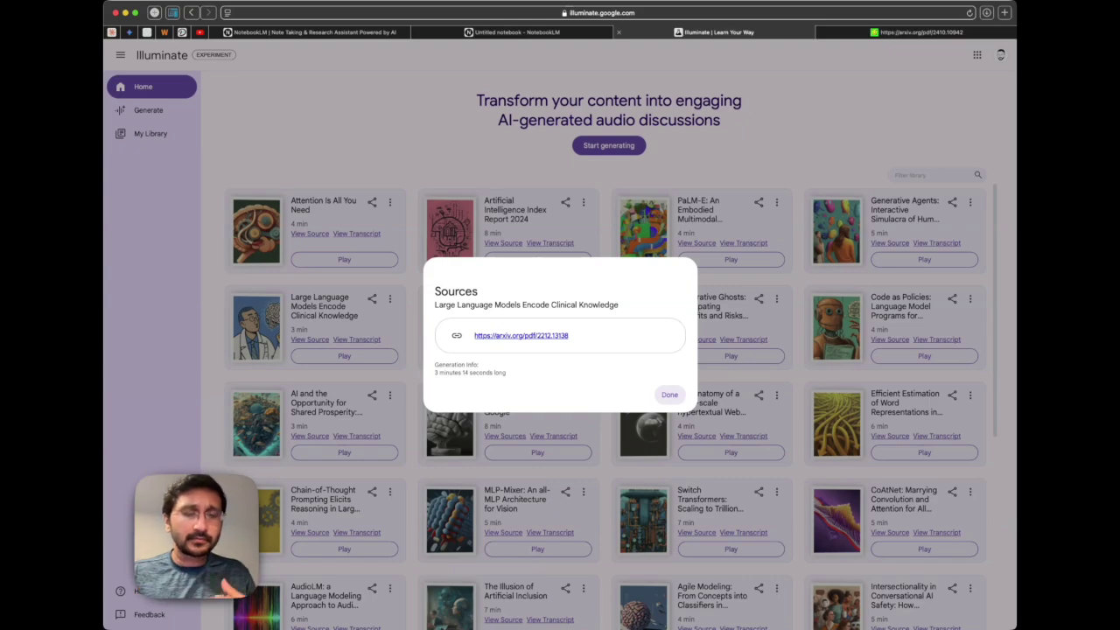
pyautogui.click(515, 32)
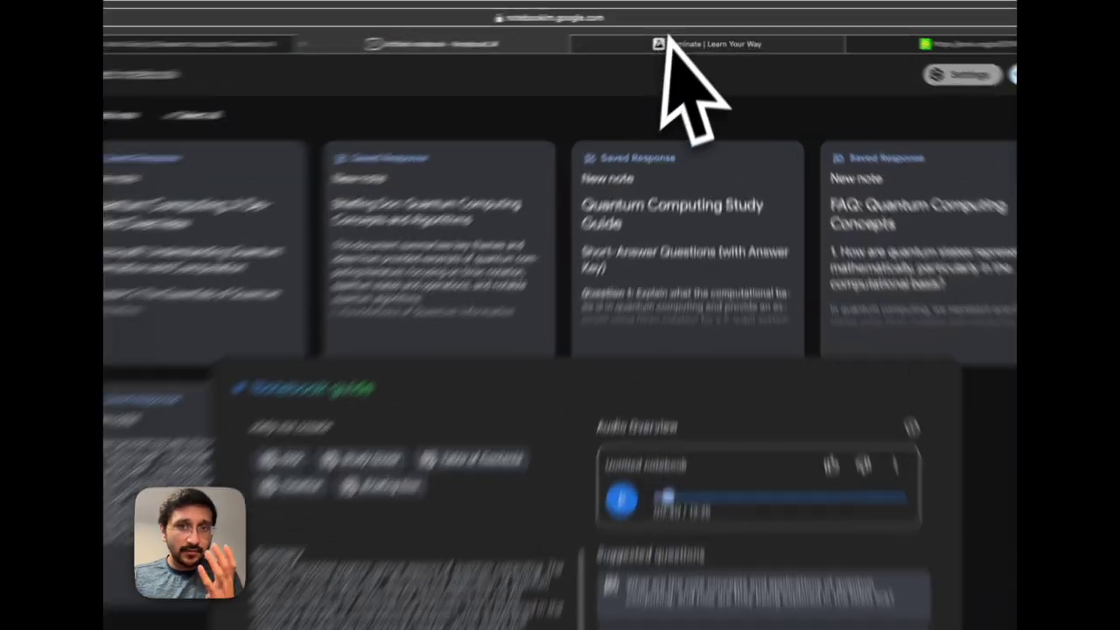
pyautogui.click(700, 31)
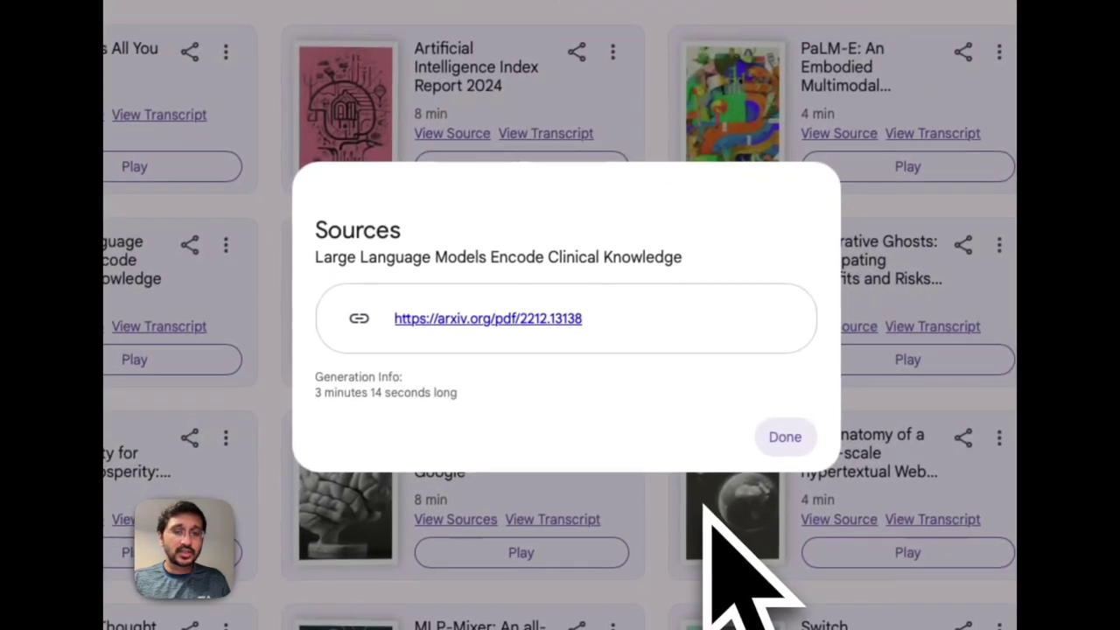
# Skim the Clinical Knowledge transcript, then start playing the Large Language Models Encode Clinical Knowledge discussion
pyautogui.click(787, 437)
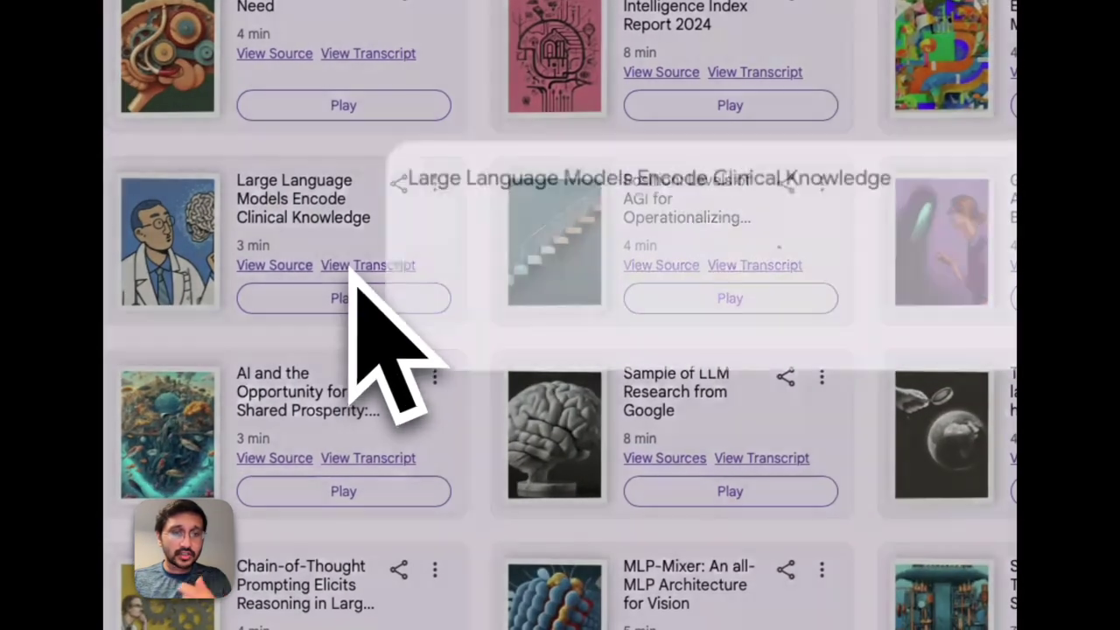
pyautogui.click(354, 265)
pyautogui.scroll(-4, 630, 377)
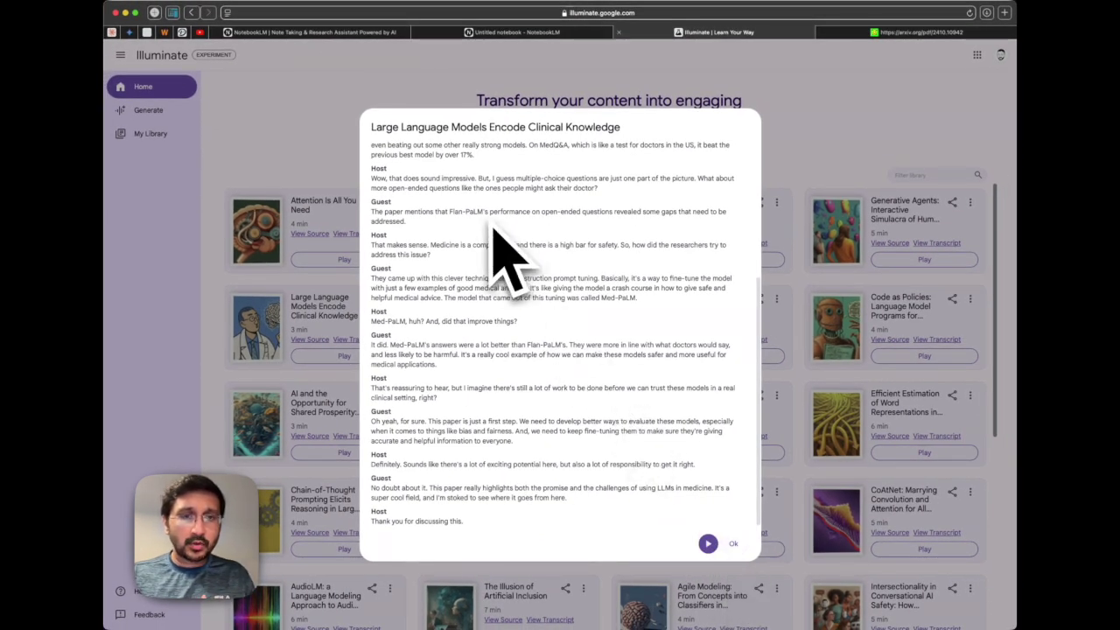
pyautogui.click(733, 543)
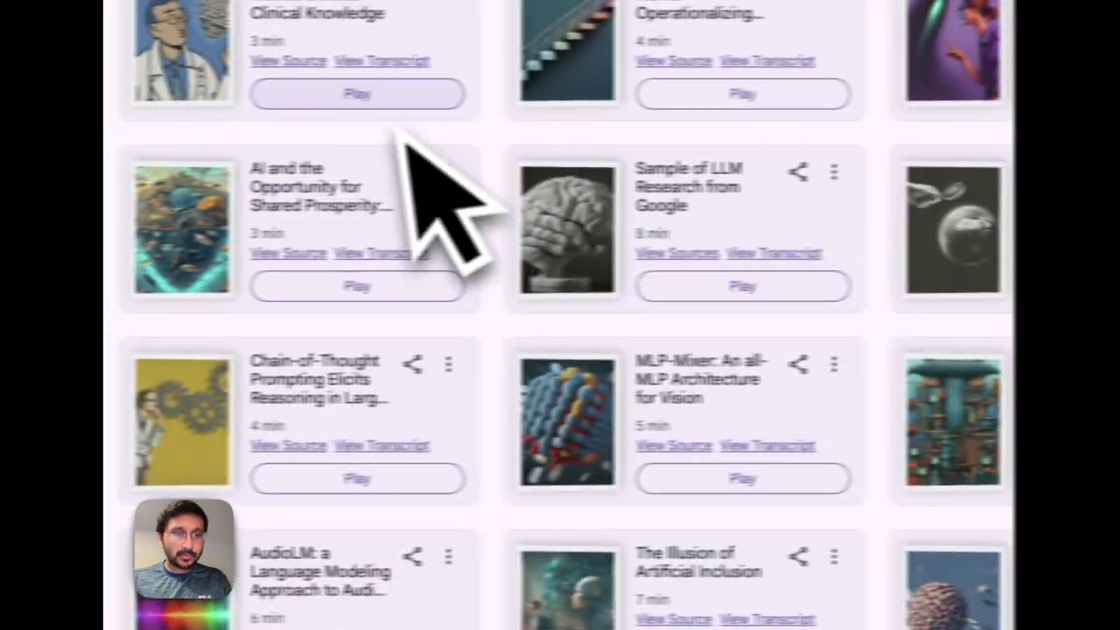
pyautogui.click(361, 96)
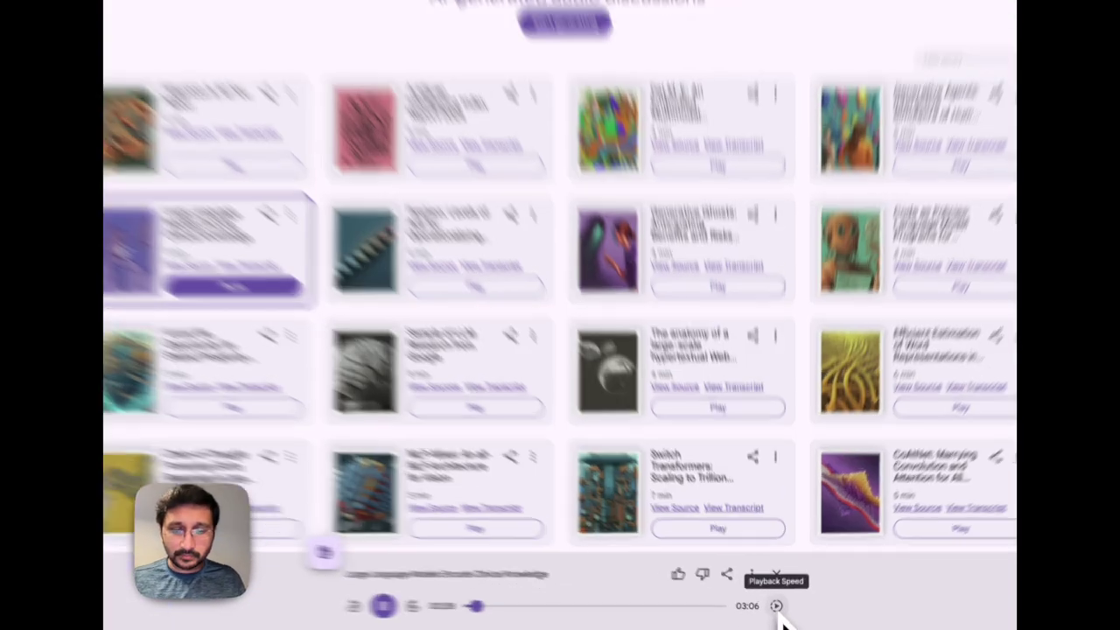
# Review the player's speed and download/report menus, then pause the discussion at 00:18
pyautogui.click(777, 610)
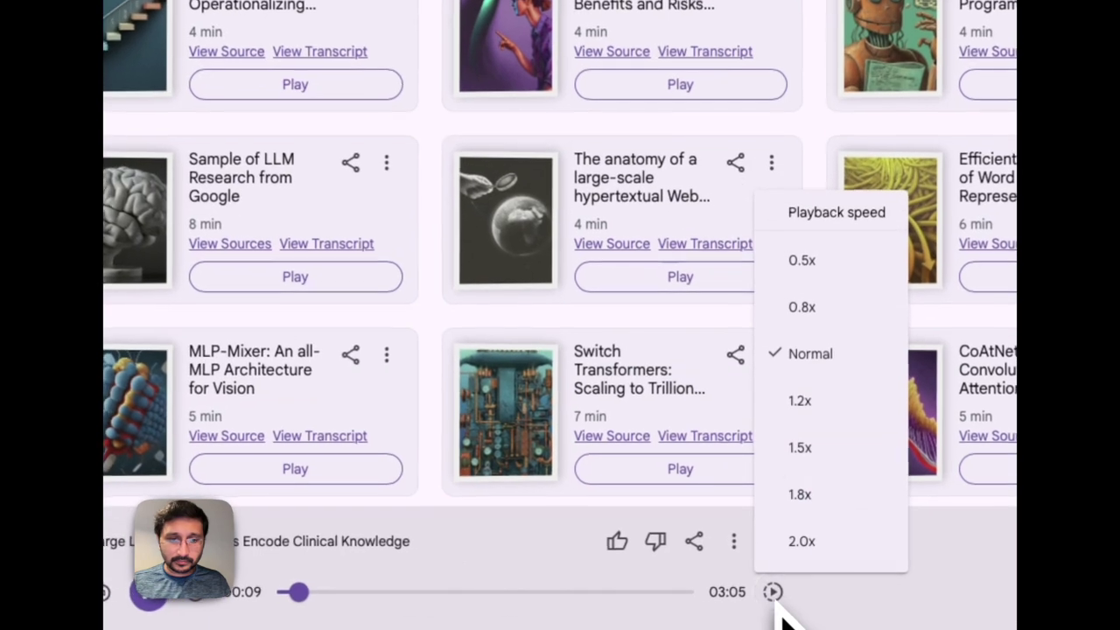
pyautogui.click(777, 610)
pyautogui.click(734, 544)
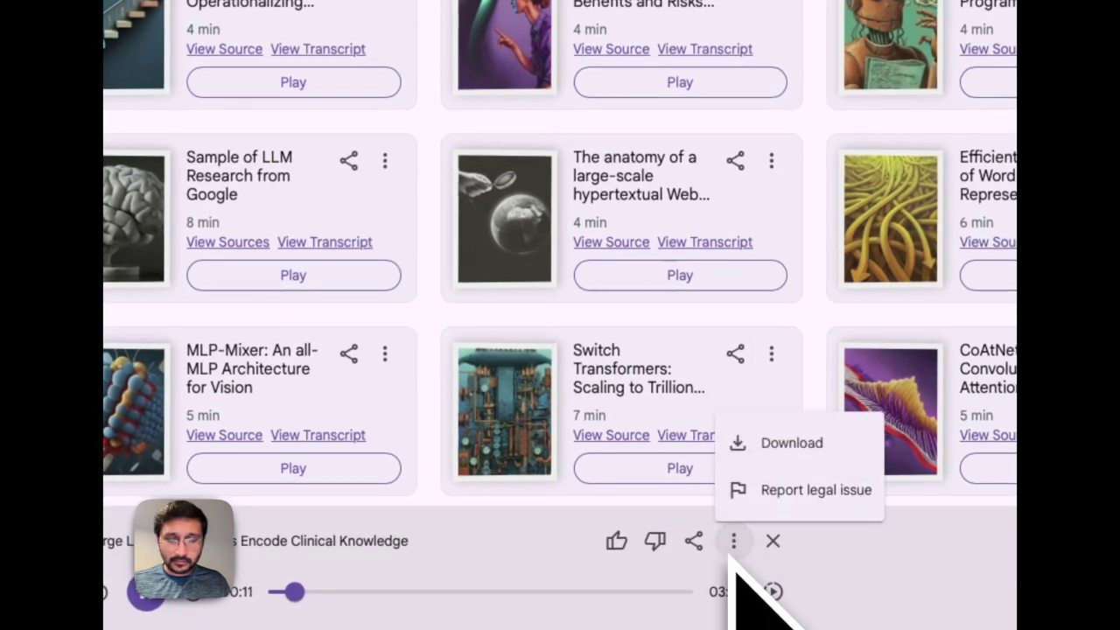
pyautogui.click(733, 557)
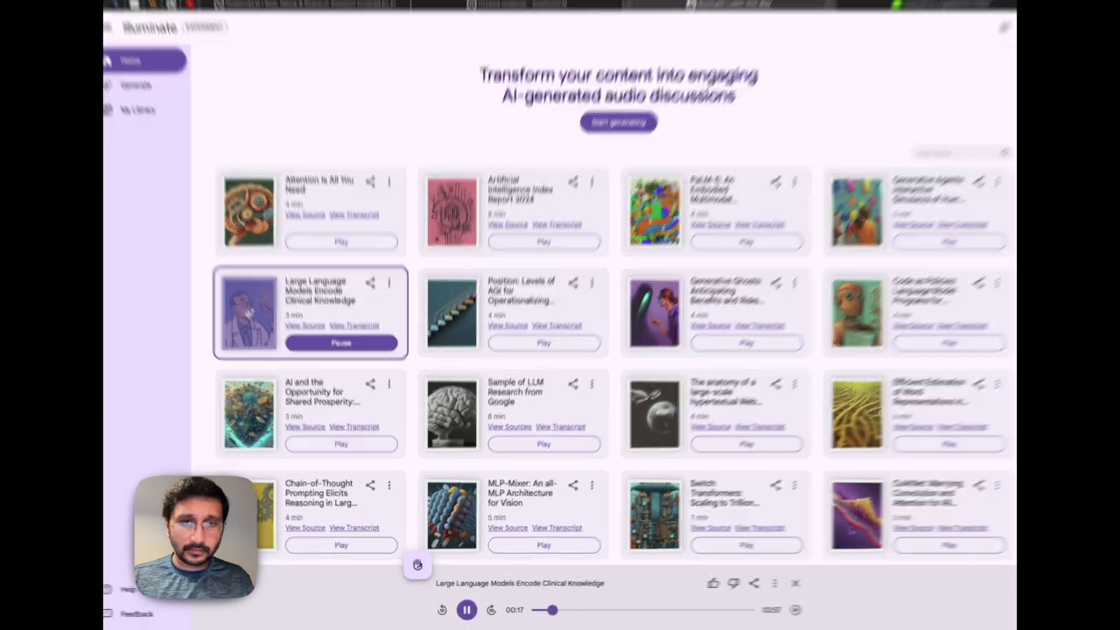
pyautogui.click(464, 610)
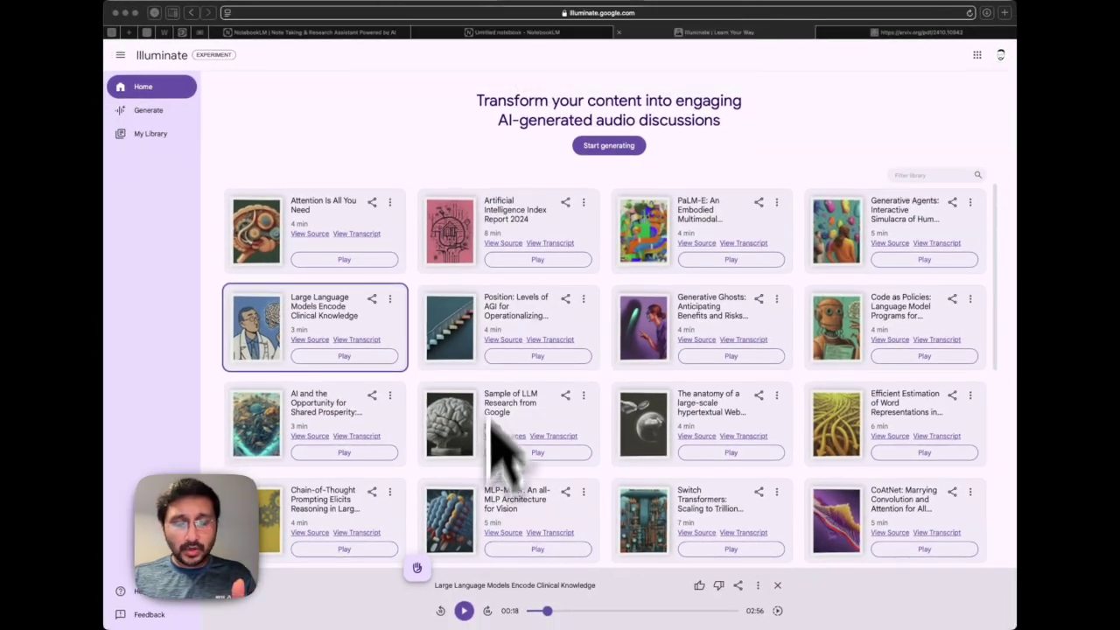
# Look at the discussion's sharing options and scroll through the library cards
pyautogui.click(743, 589)
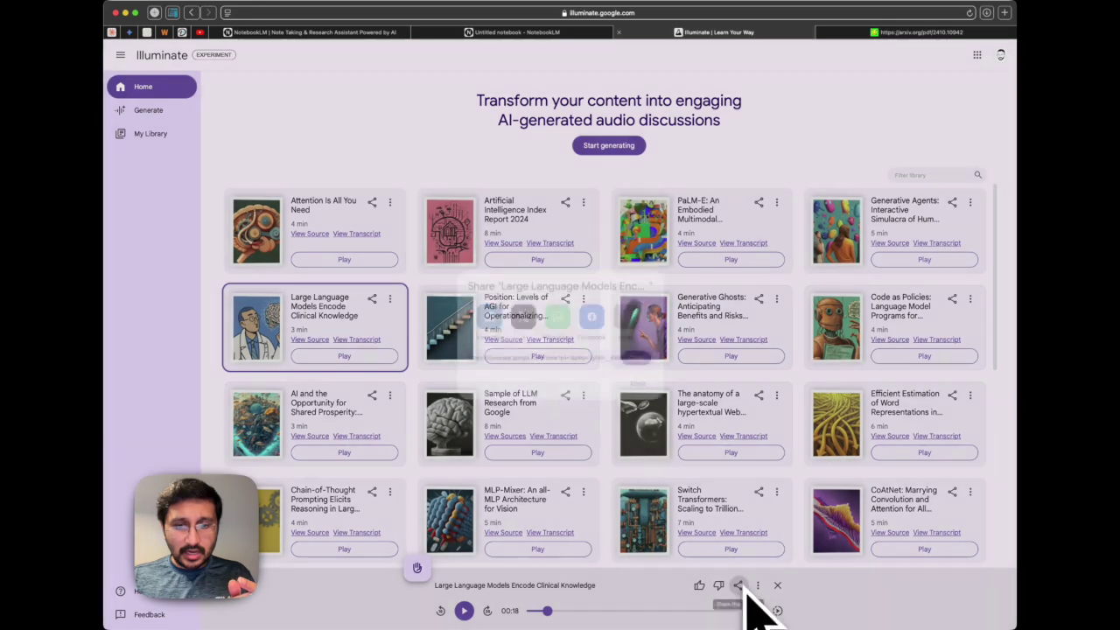
pyautogui.click(745, 591)
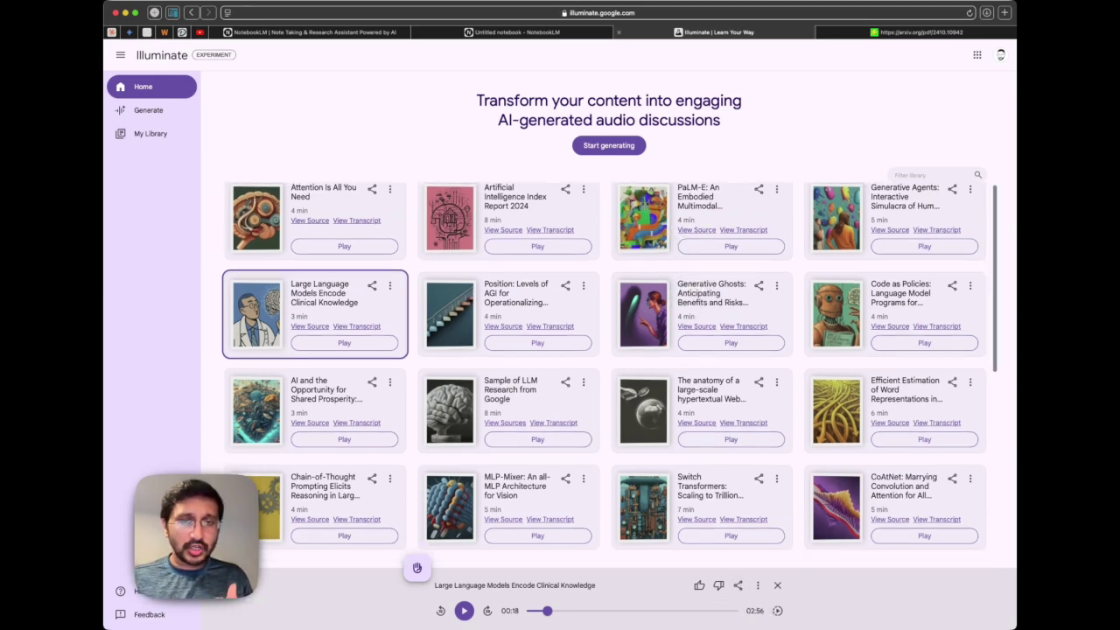
pyautogui.scroll(-3, 695, 280)
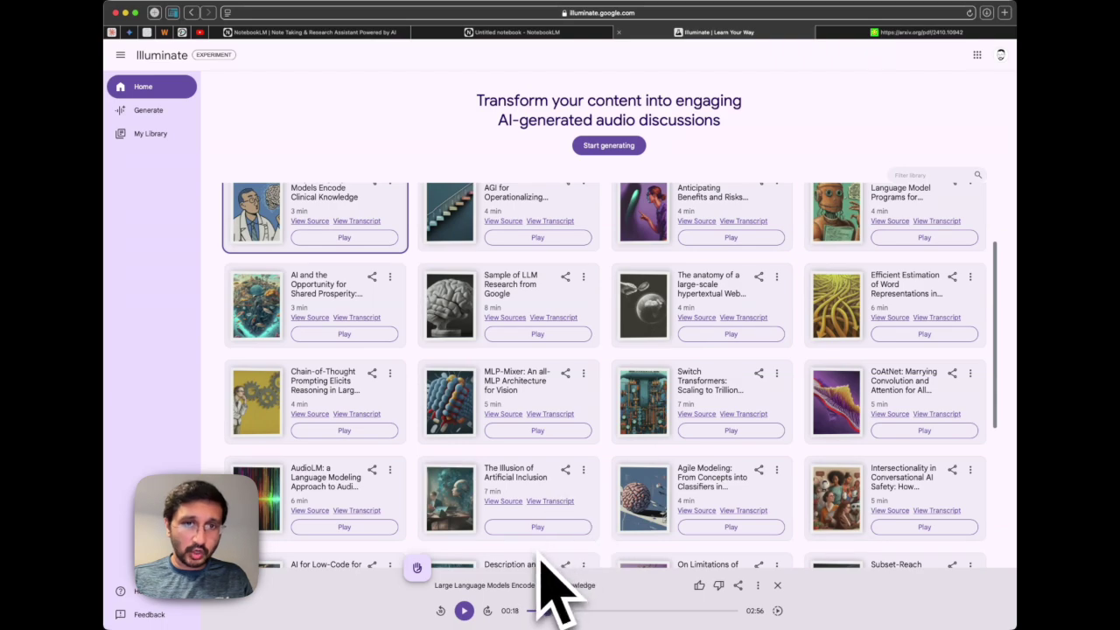
pyautogui.scroll(3, 560, 463)
# Resume the NotebookLM Audio Overview for a short comparison listen
pyautogui.moveTo(567, 37)
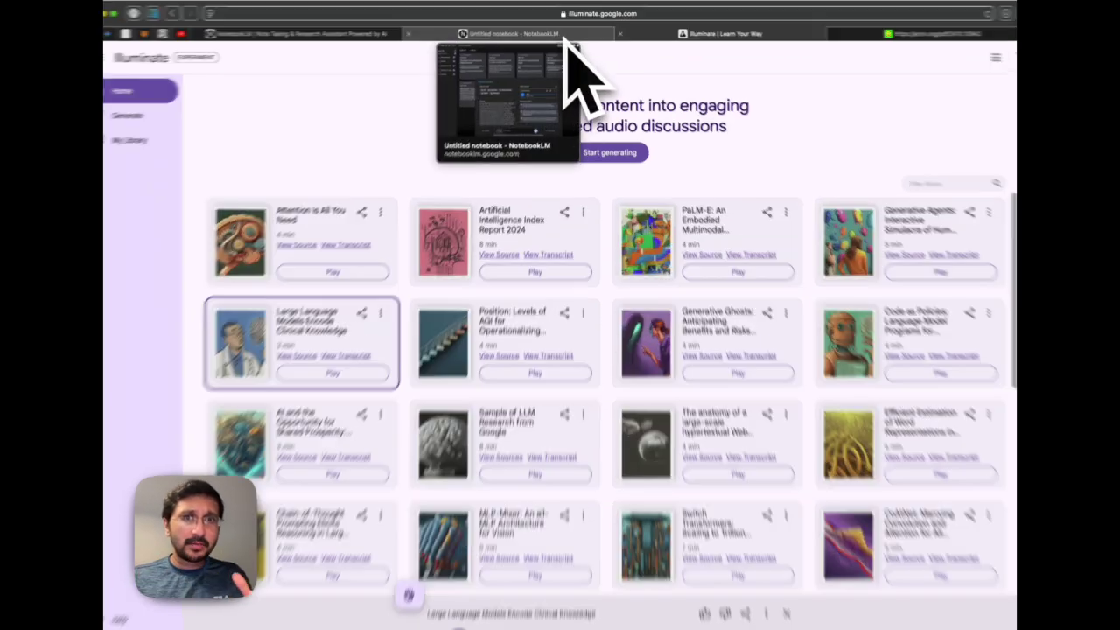
pyautogui.click(567, 35)
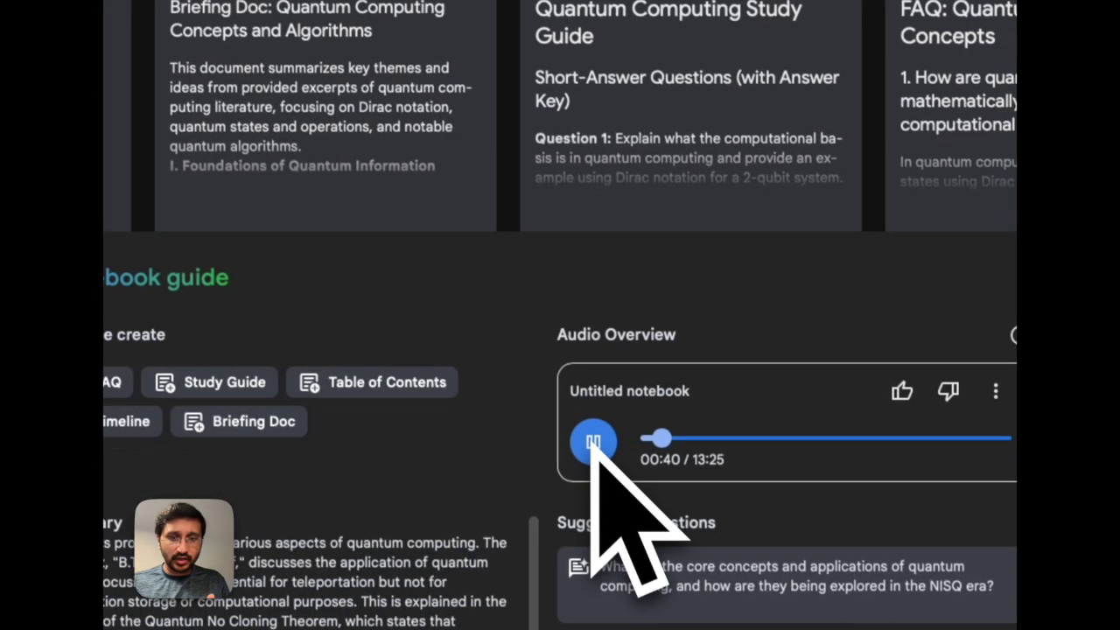
pyautogui.click(618, 501)
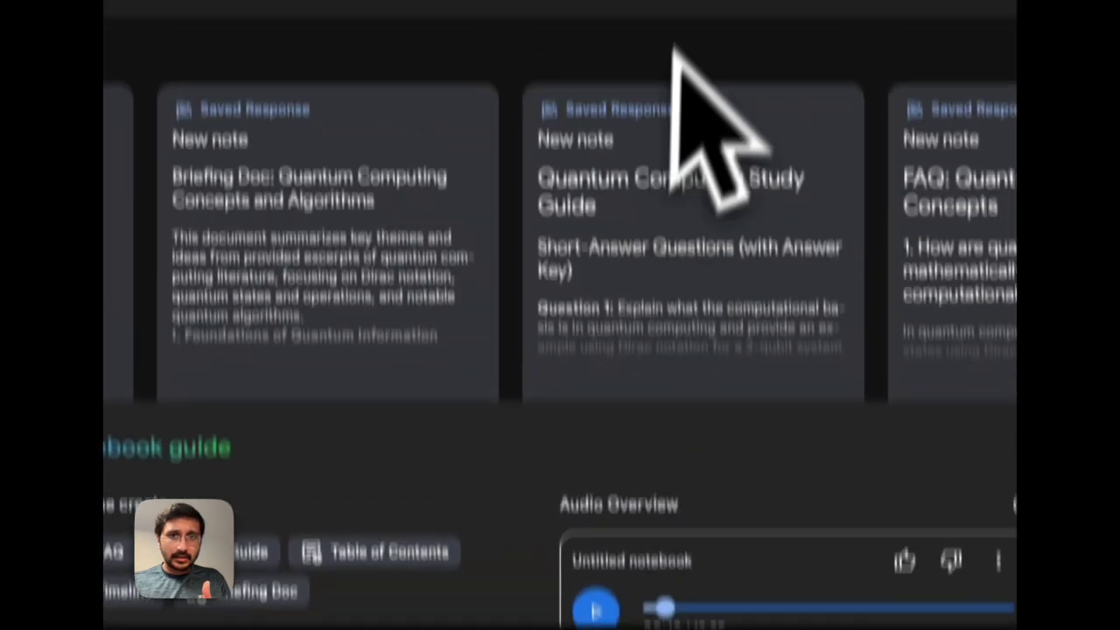
# Play short stretches of the Illuminate Clinical Knowledge discussion, leaving it paused at 00:24
pyautogui.click(699, 32)
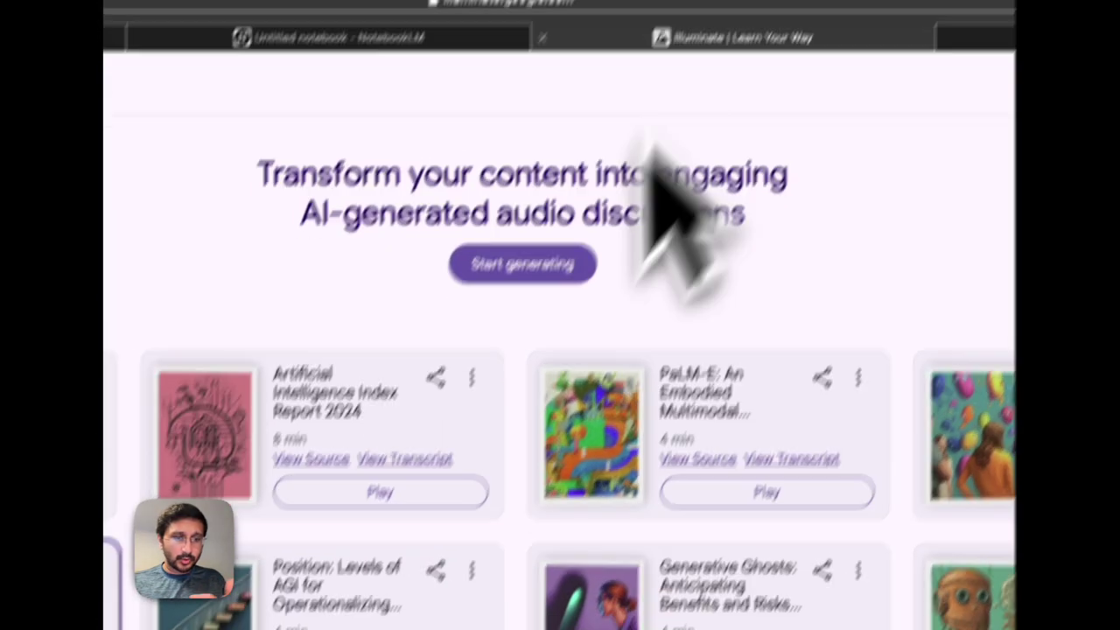
pyautogui.scroll(-5, 647, 262)
pyautogui.click(538, 593)
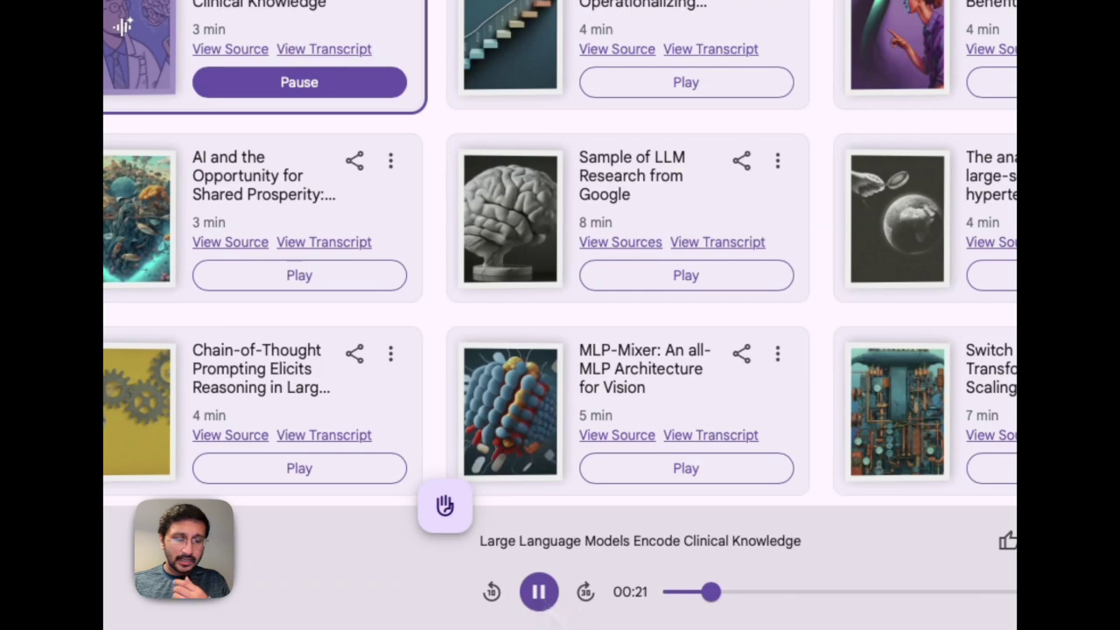
pyautogui.press('space')
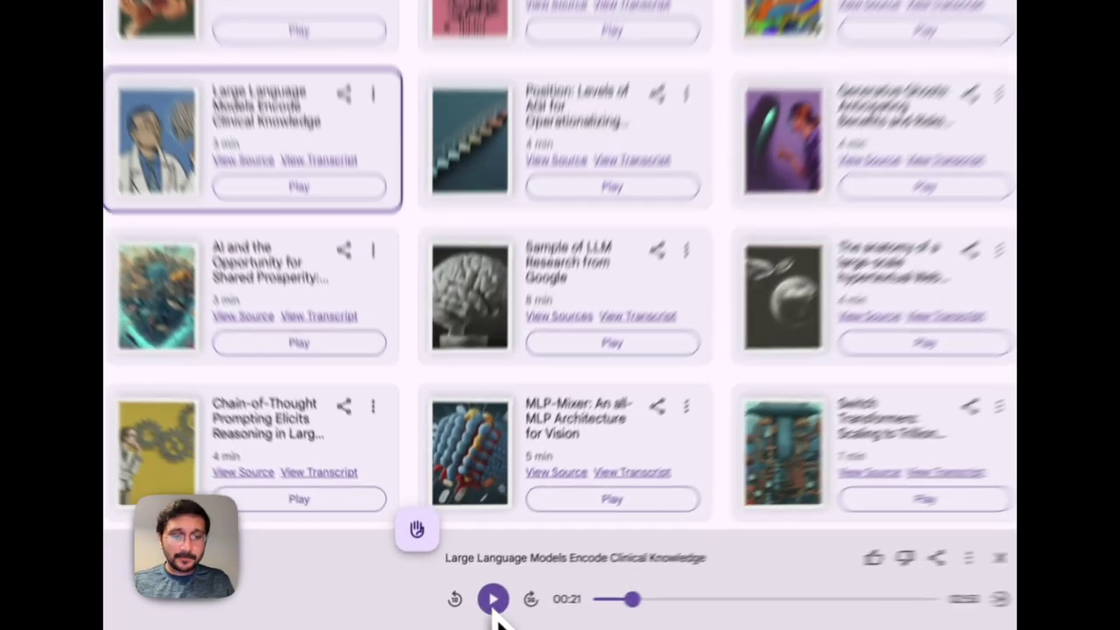
pyautogui.click(492, 598)
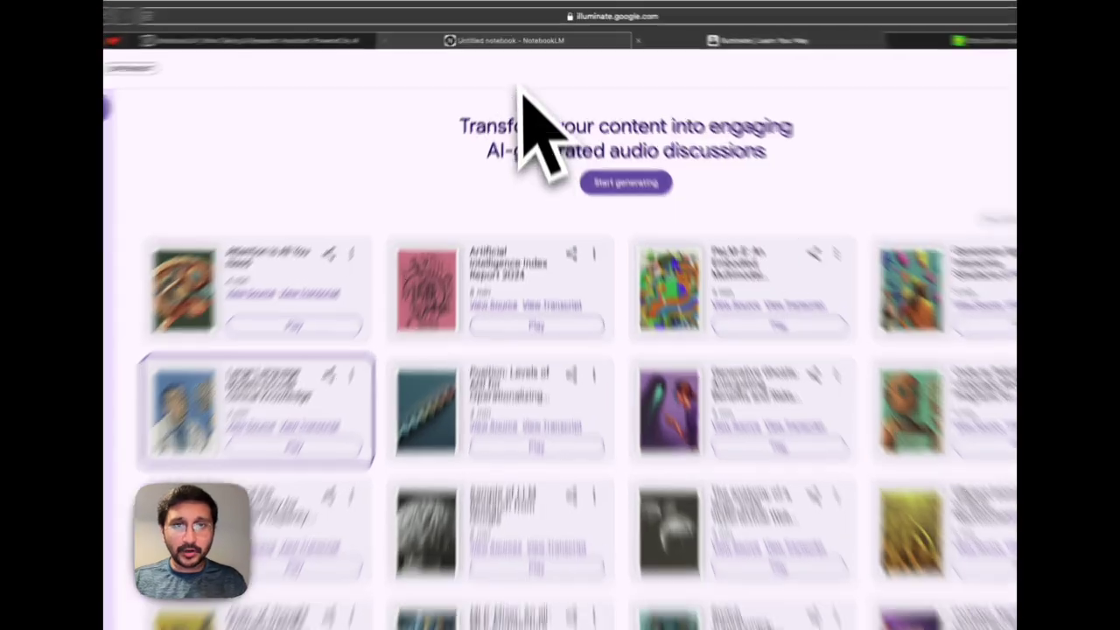
pyautogui.click(512, 32)
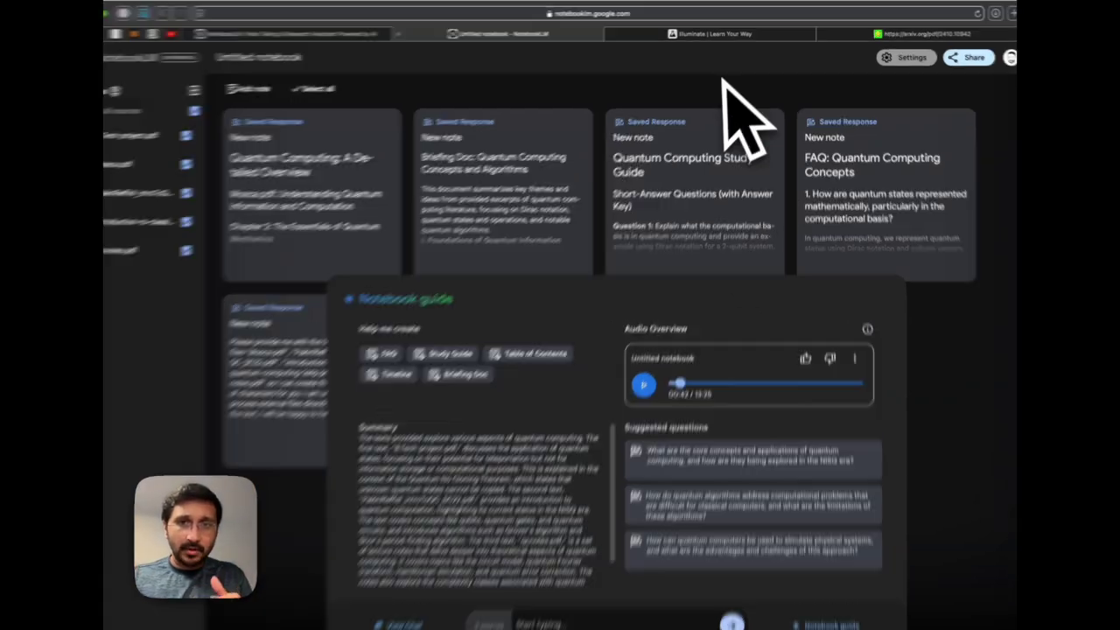
pyautogui.click(700, 33)
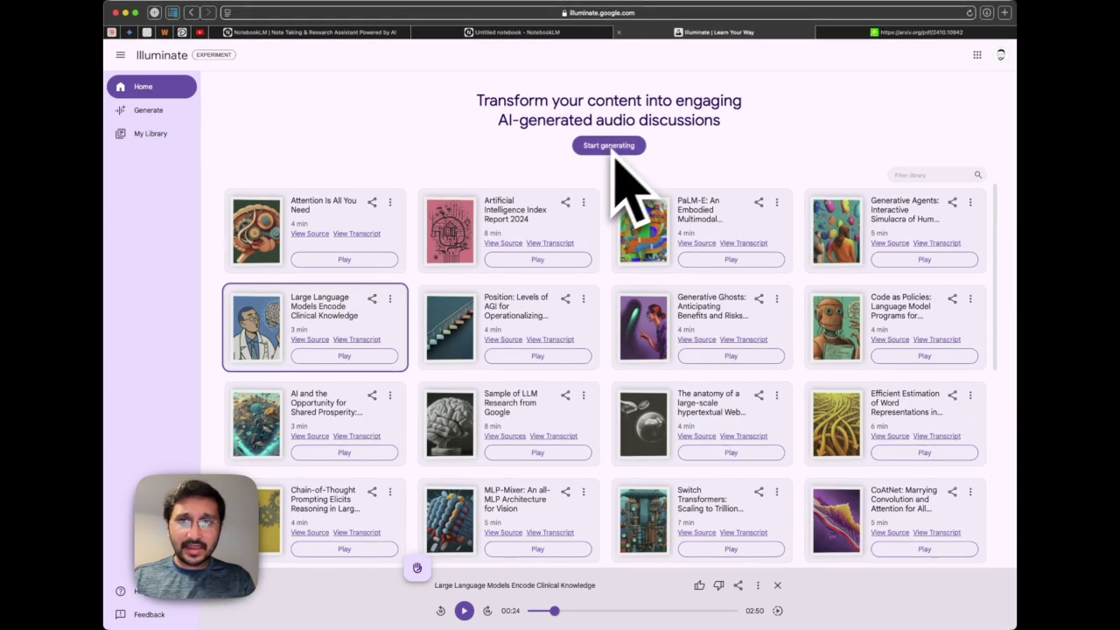
# Generate a general-audience, medium-length, semi-professional discussion of the arXiv paper in Illuminate
pyautogui.click(918, 32)
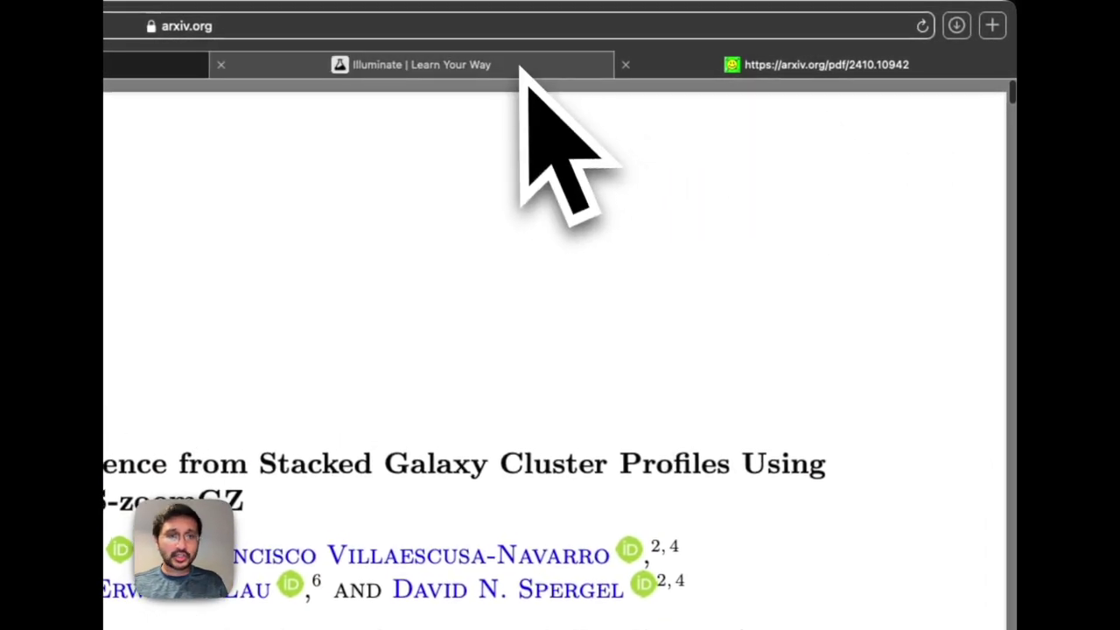
pyautogui.click(516, 66)
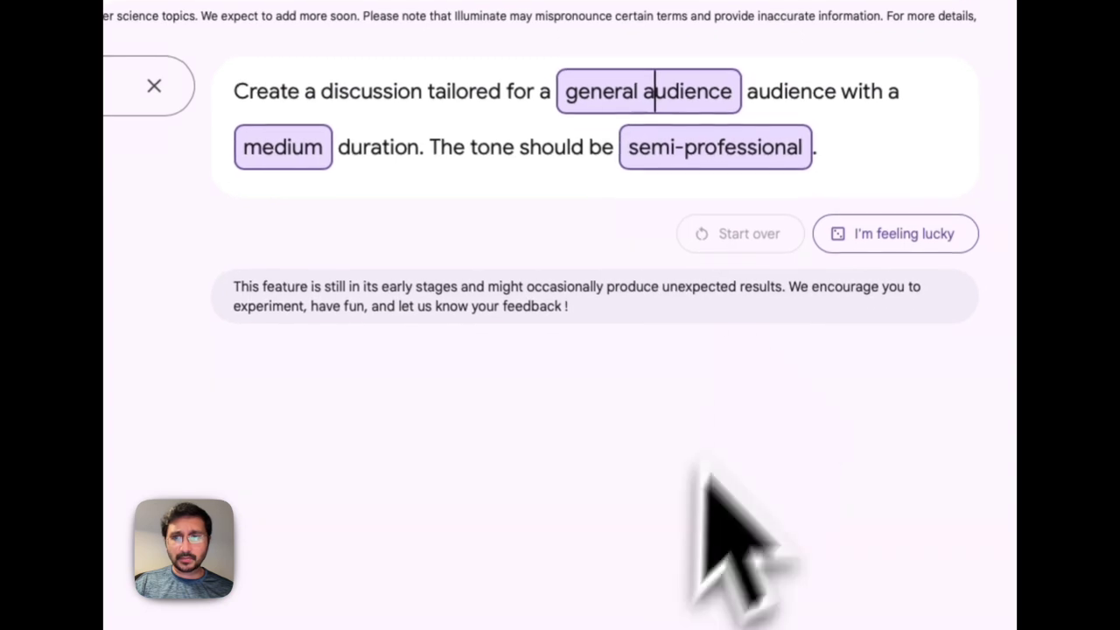
pyautogui.click(878, 537)
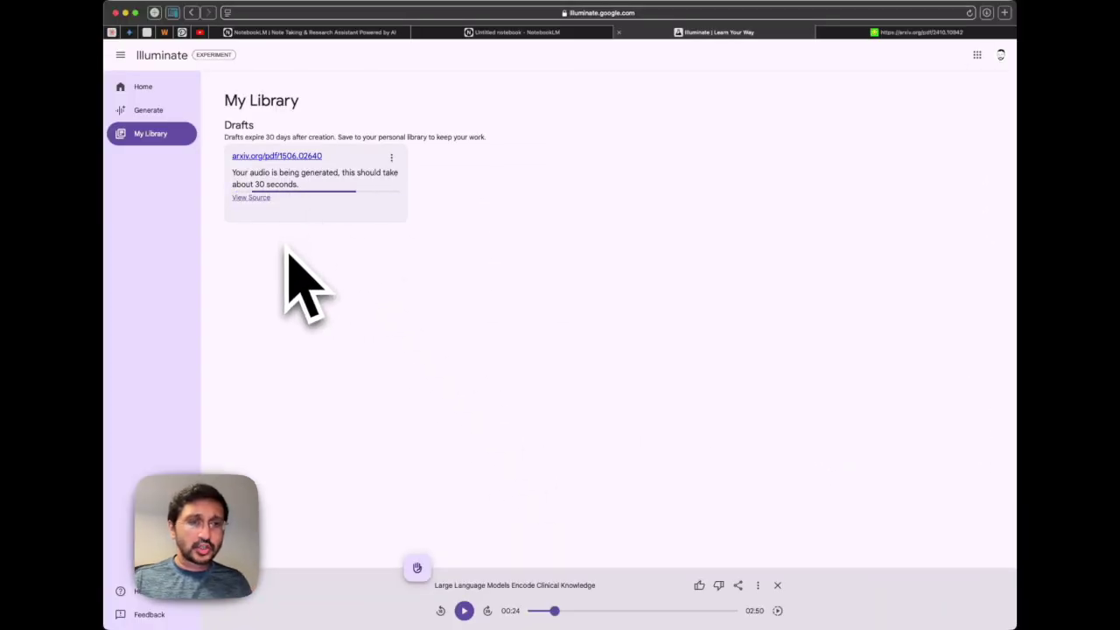
pyautogui.click(480, 31)
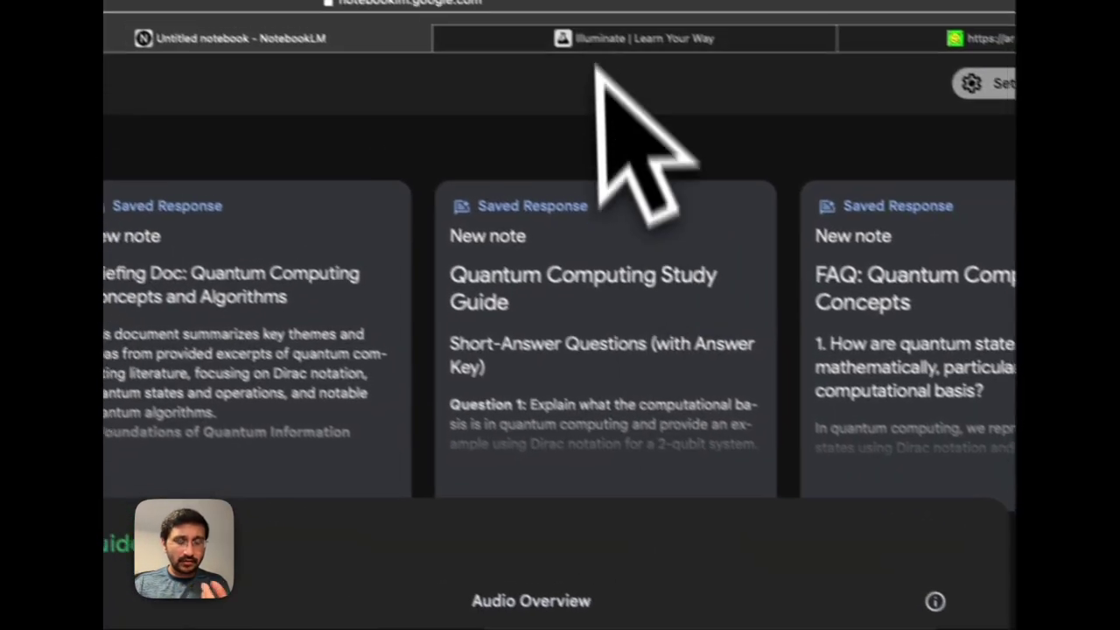
pyautogui.click(560, 7)
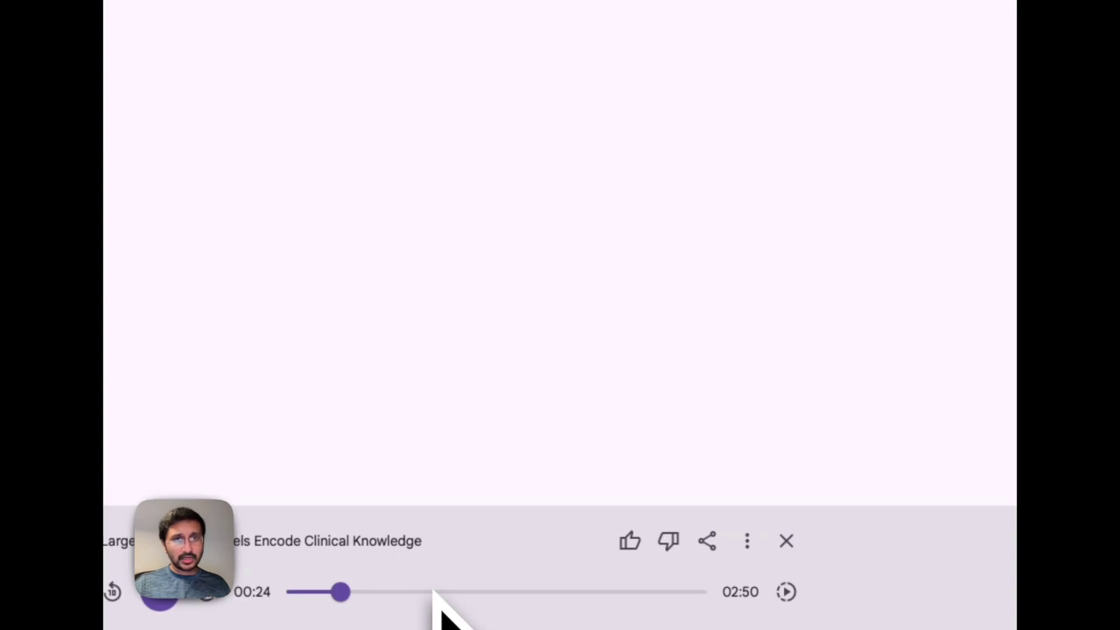
pyautogui.click(493, 44)
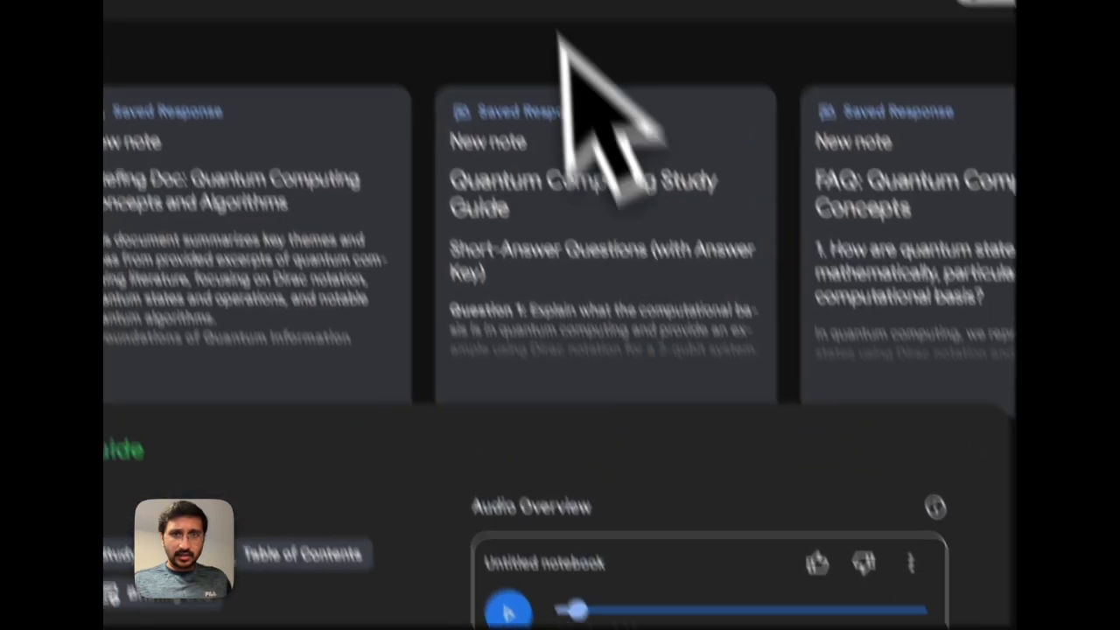
# Play the new You Only Look Once draft and pause it at 00:22
pyautogui.click(562, 39)
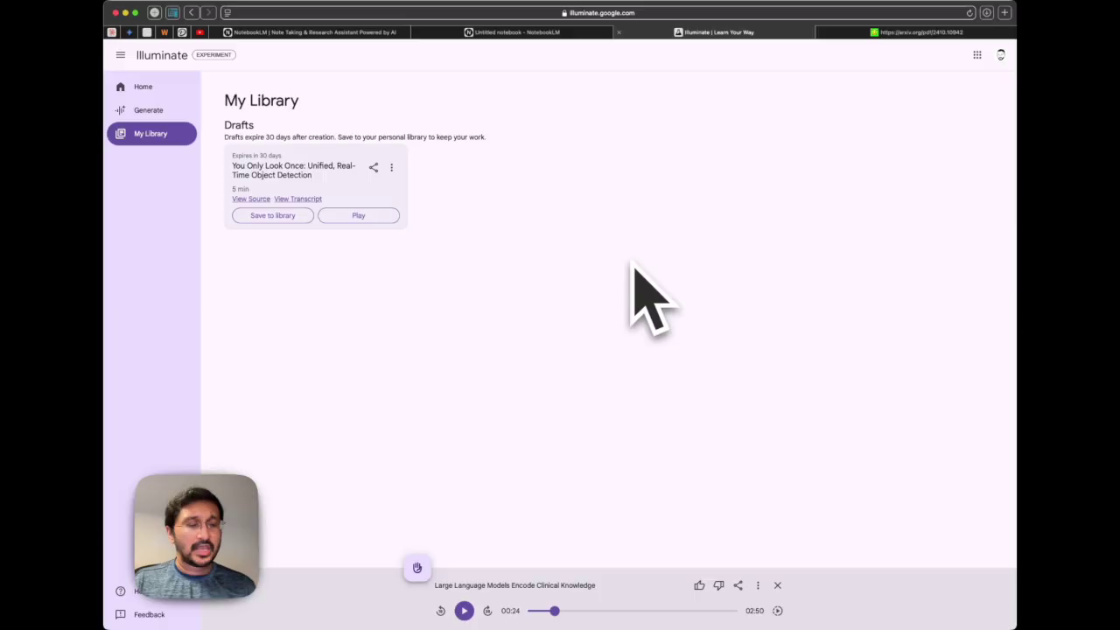
pyautogui.click(373, 219)
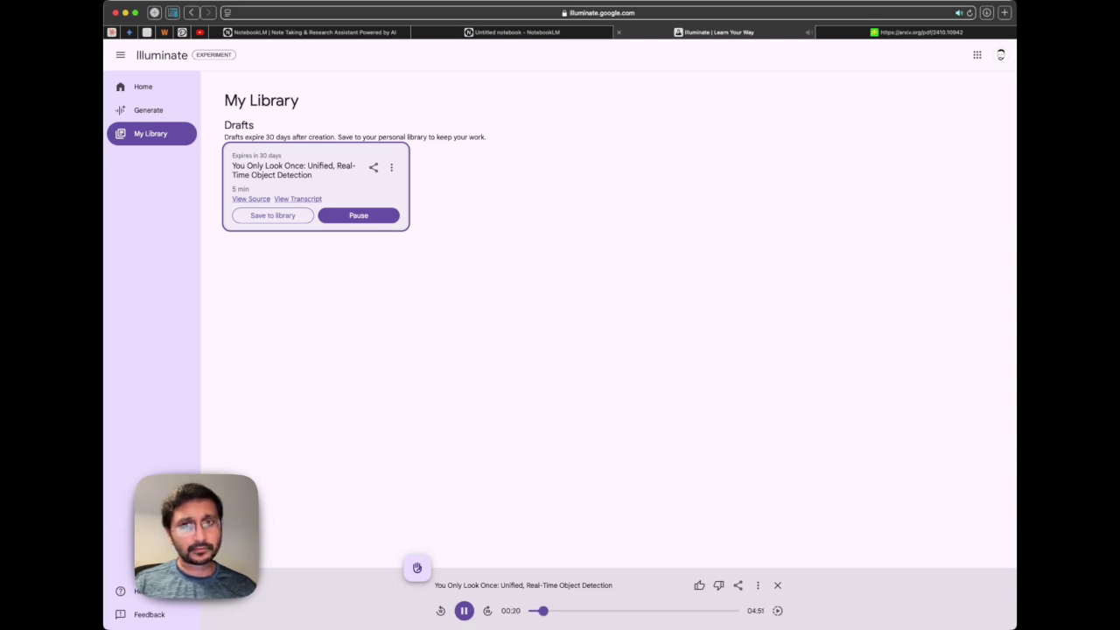
pyautogui.click(464, 611)
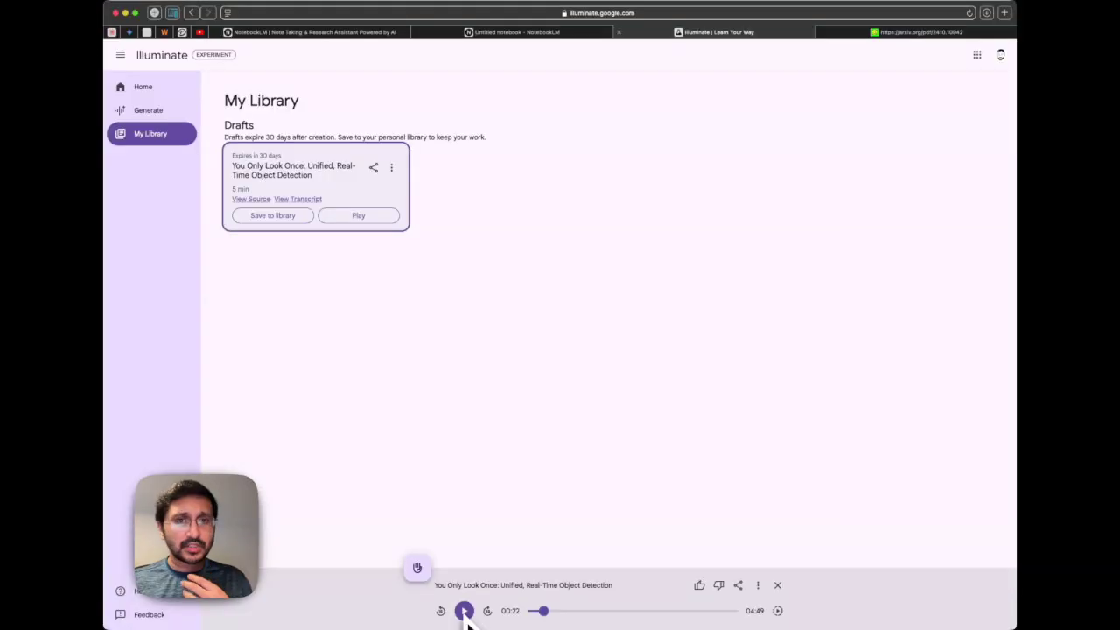